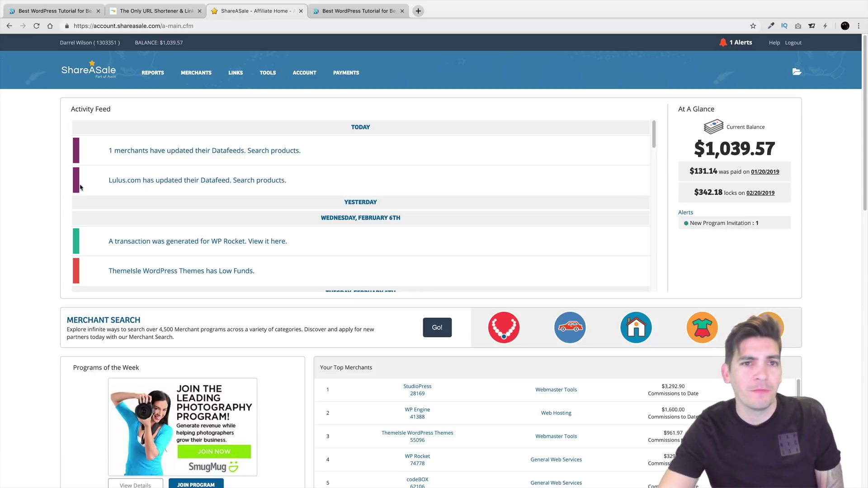
Switch from the ShareASale dashboard to the 'Best WordPress Tutorial' Divi page tab.
click(340, 12)
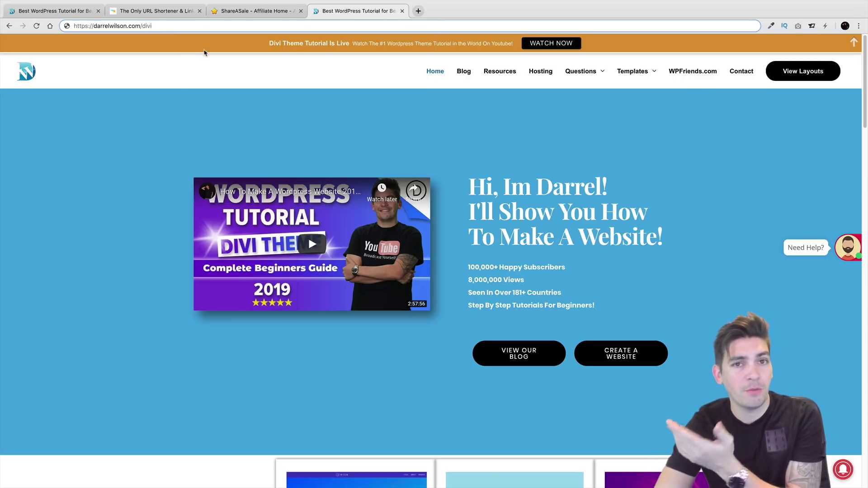
Load the site's /divi link to check it redirects to Elegant Themes, then return to ShareASale.
text(i)
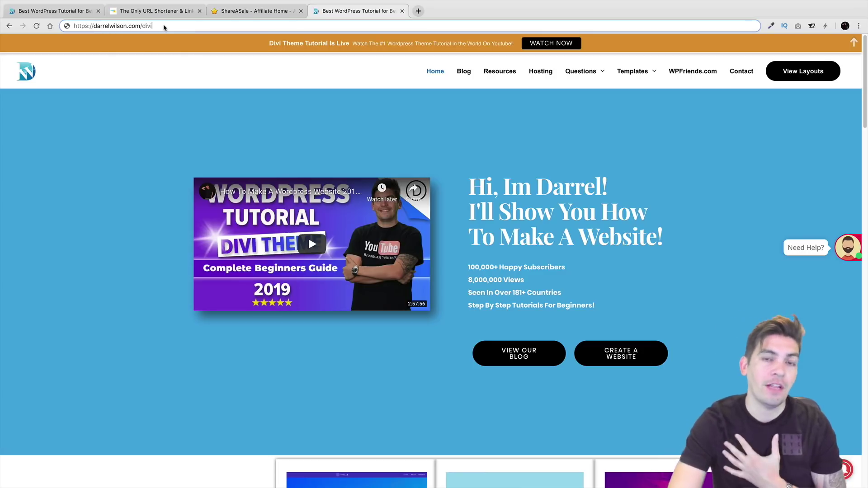
key(Return)
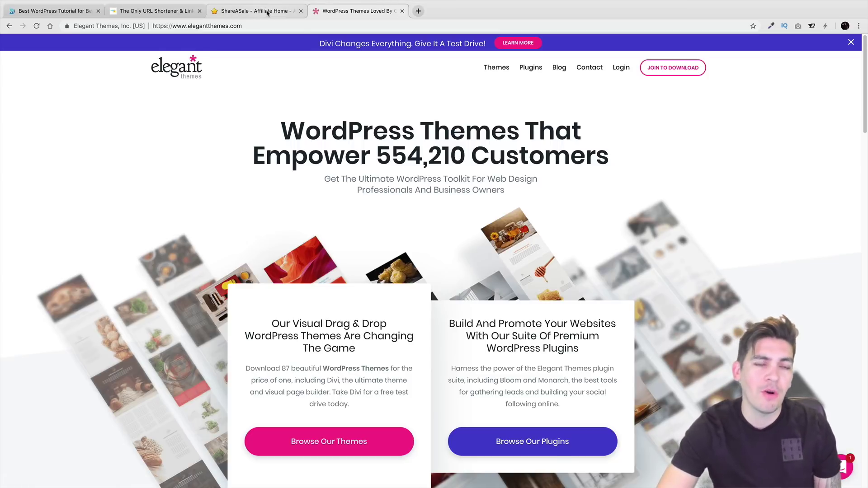
click(267, 13)
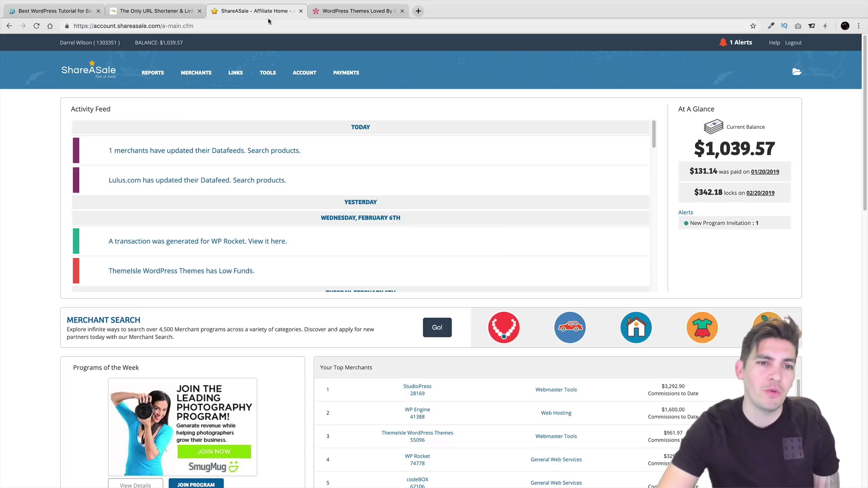
Open the WordPress dashboard from the admin bar and log in to the admin.
click(65, 12)
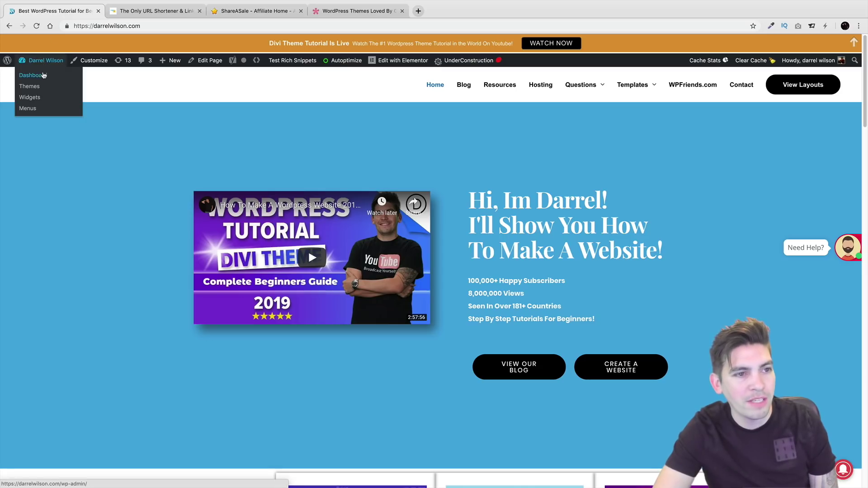
click(44, 75)
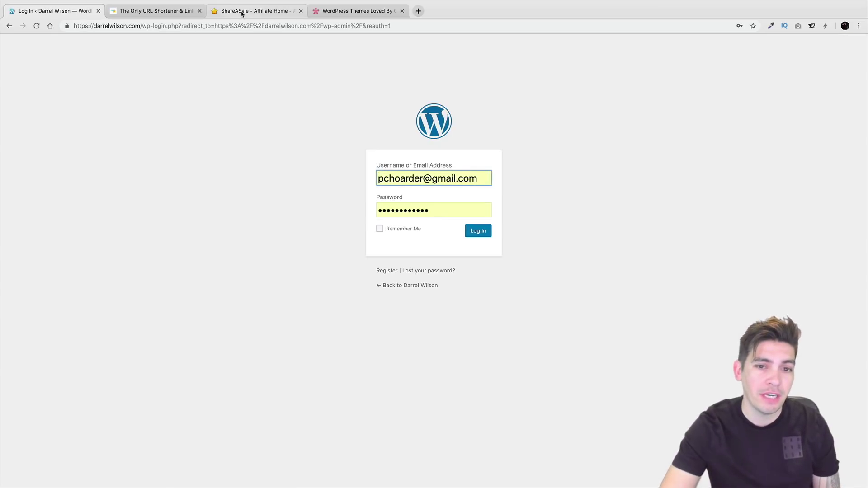
click(242, 10)
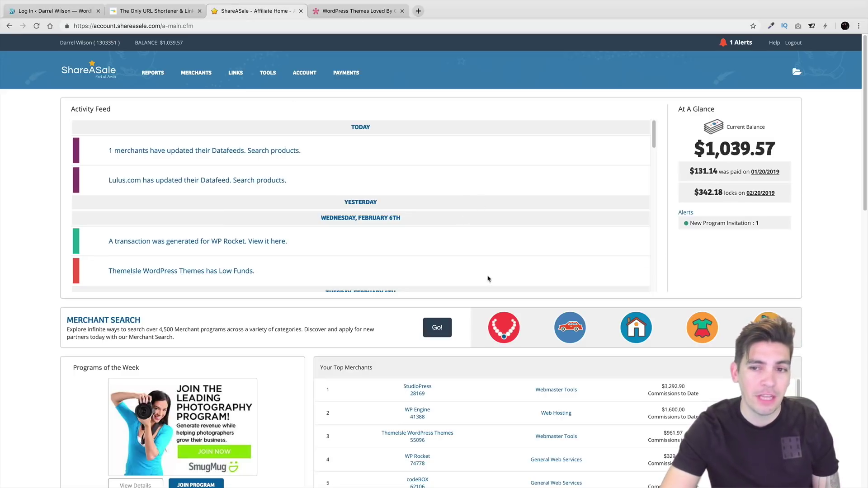
click(68, 10)
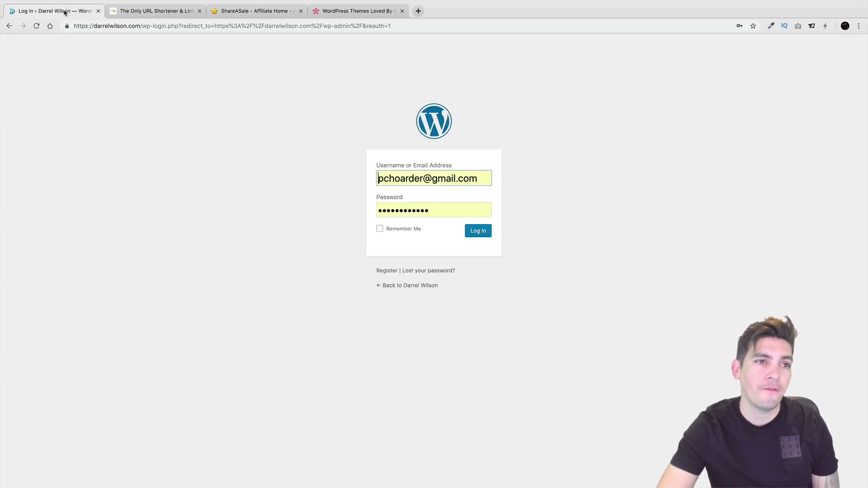
click(482, 231)
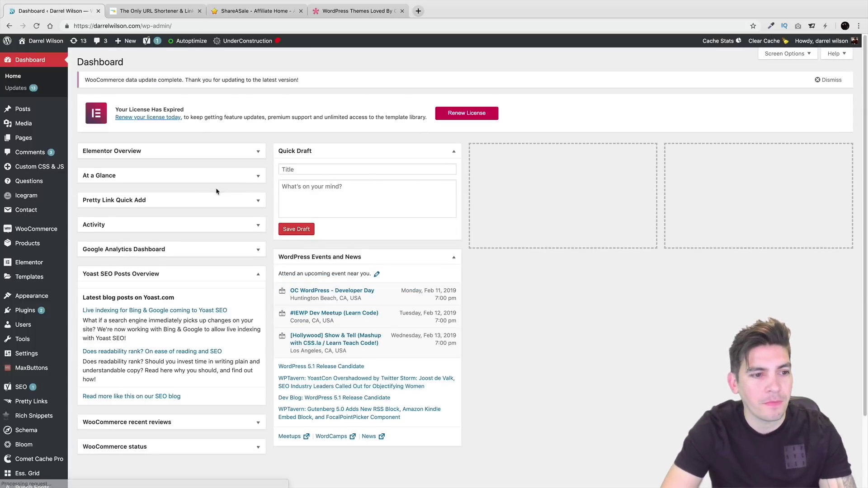
Search the plugin directory for 'pretty links' on the Add Plugins page.
click(94, 324)
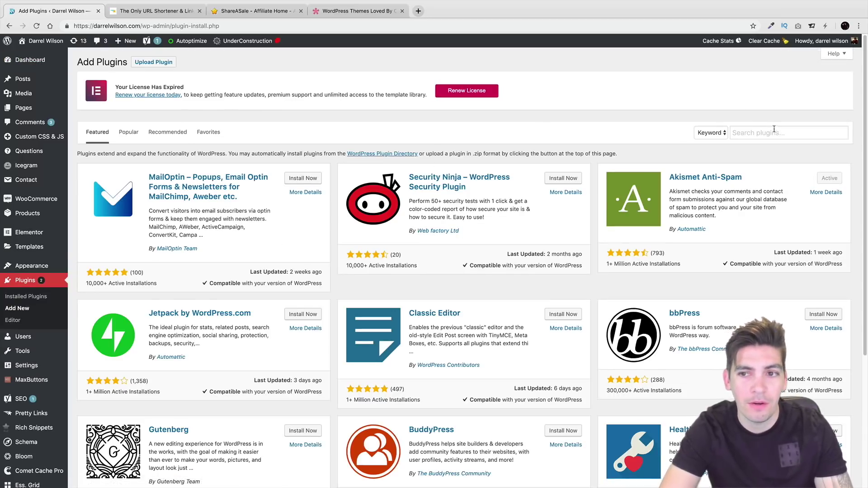
click(775, 131)
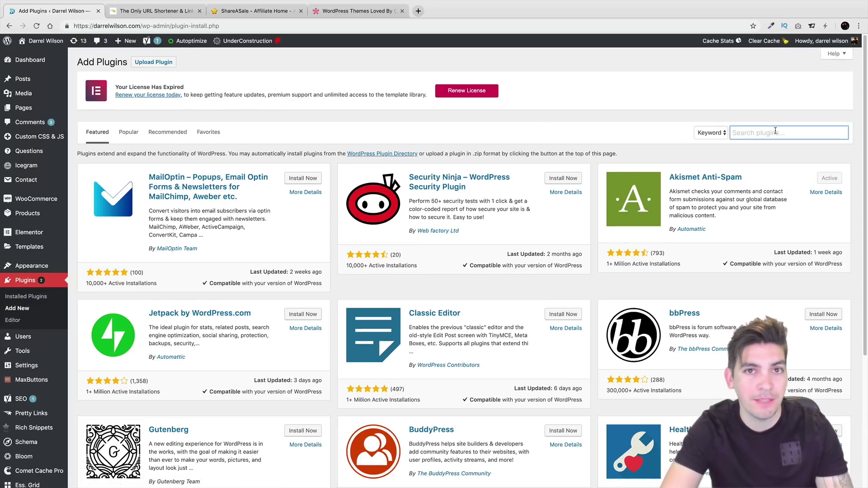
text(pretty)
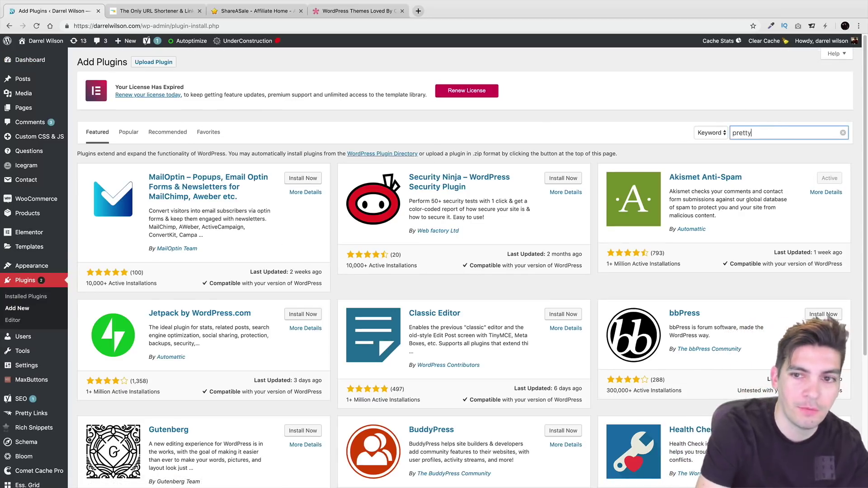
text( links)
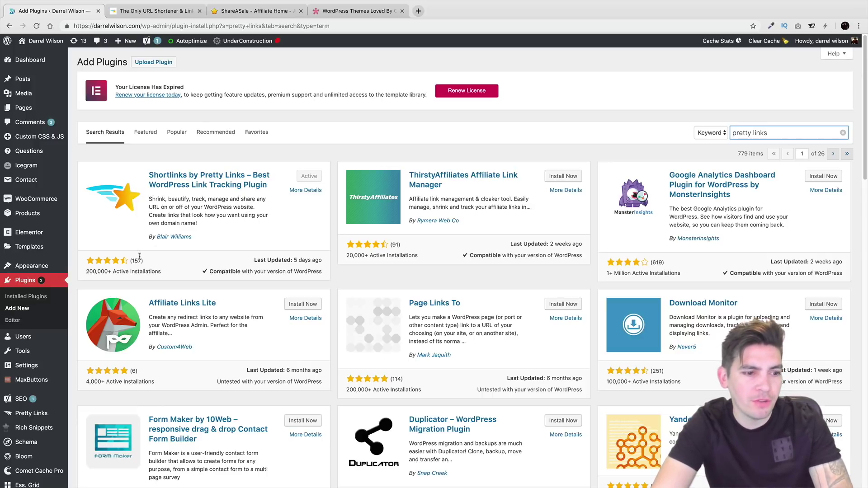
Open the Pretty Links list and browse the 158 existing short links with their click counts.
mouse_move(29, 414)
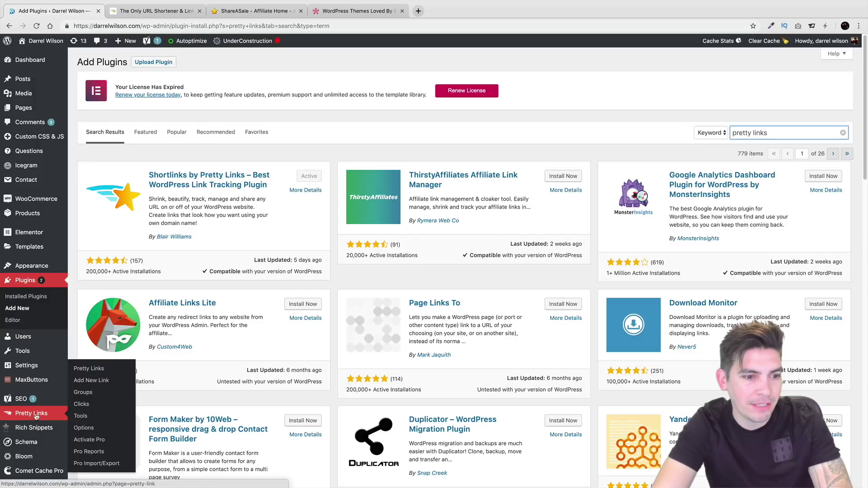
click(91, 381)
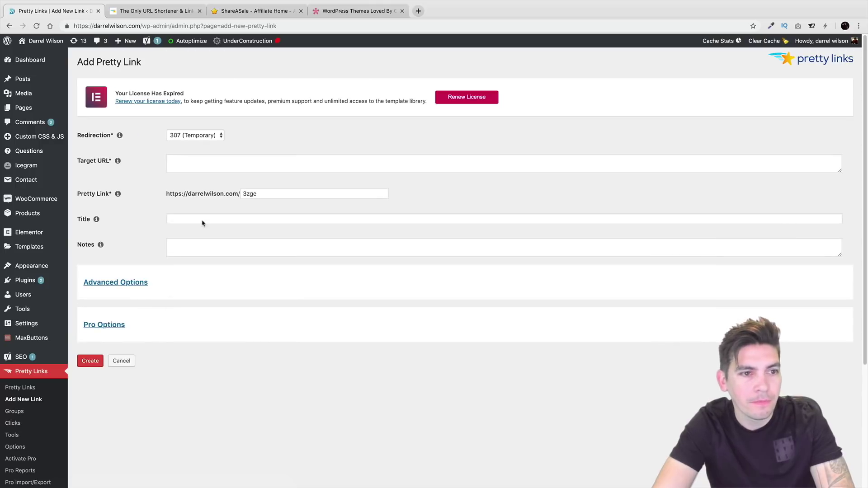
scroll(197, 321, down, 1)
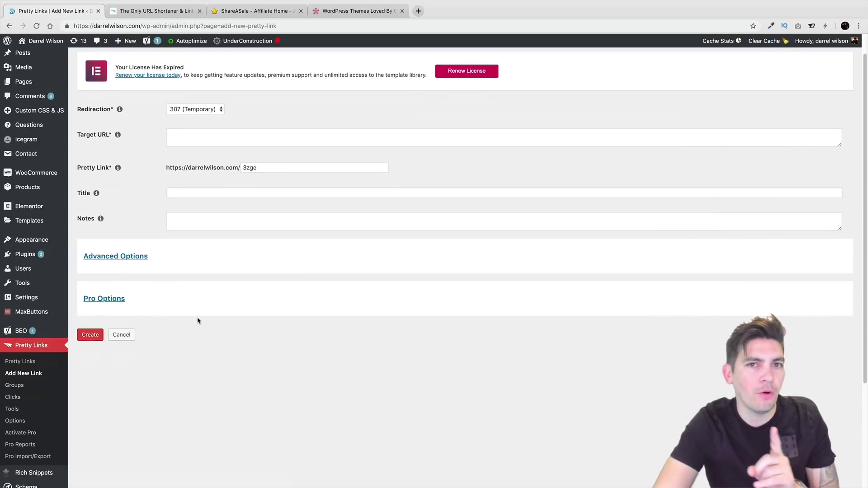
click(36, 365)
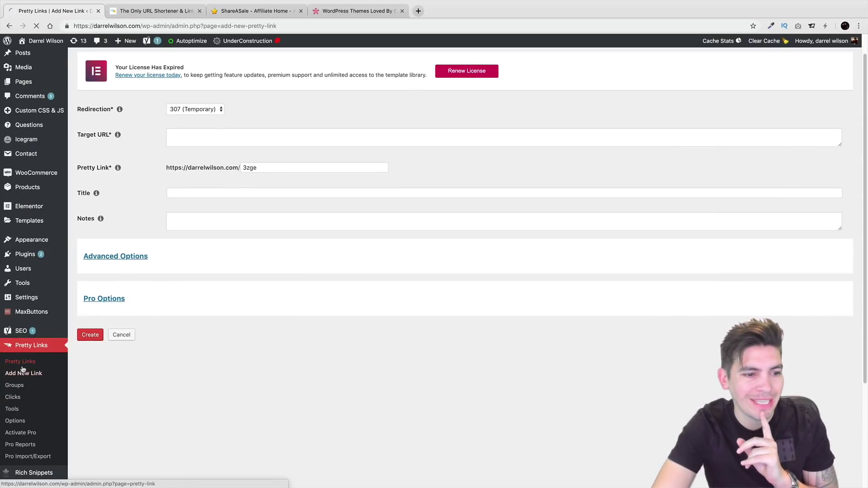
scroll(235, 263, down, 1)
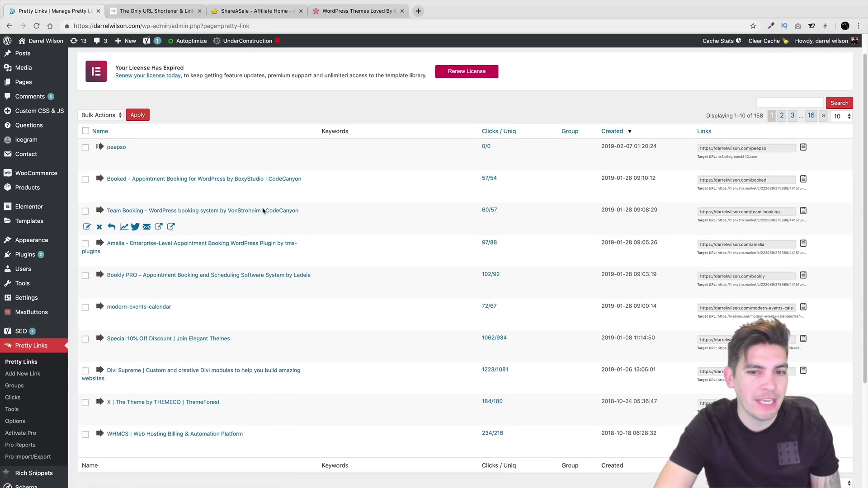
scroll(249, 274, down, 1)
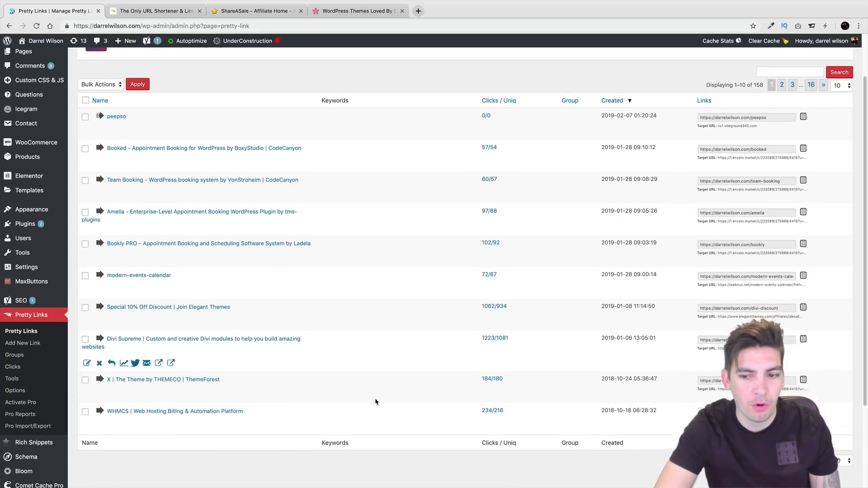
scroll(433, 268, down, 1)
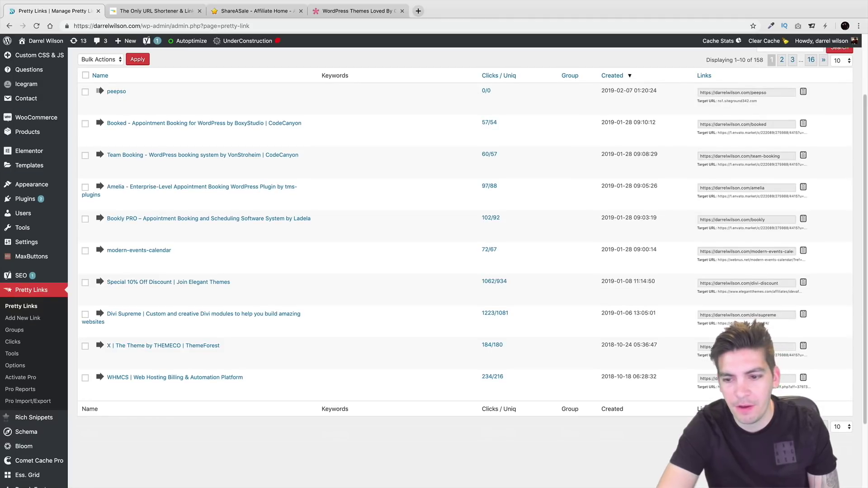
scroll(560, 410, up, 3)
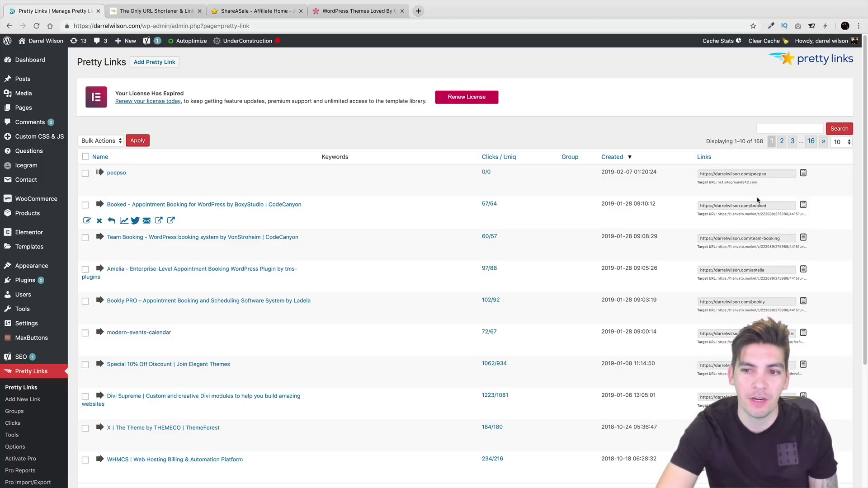
Start a new Pretty Link with slug si84 and change its redirection from 307 (Temporary) to Cloaked.
click(161, 64)
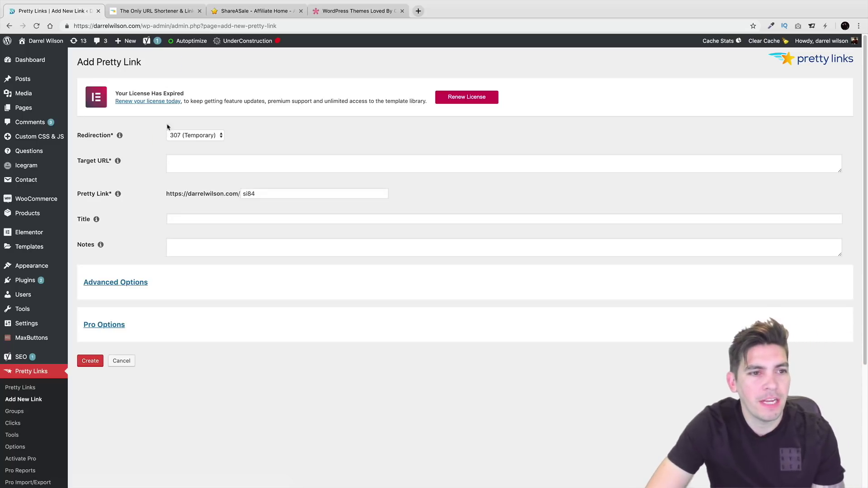
click(169, 139)
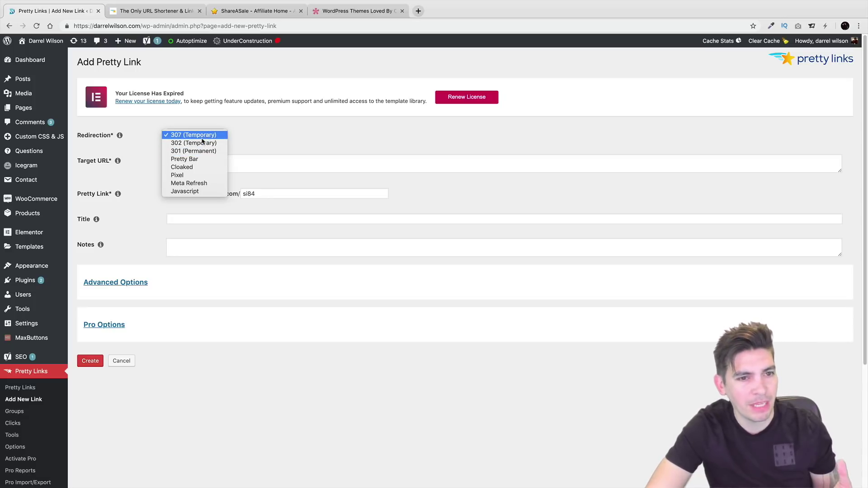
click(203, 138)
click(228, 162)
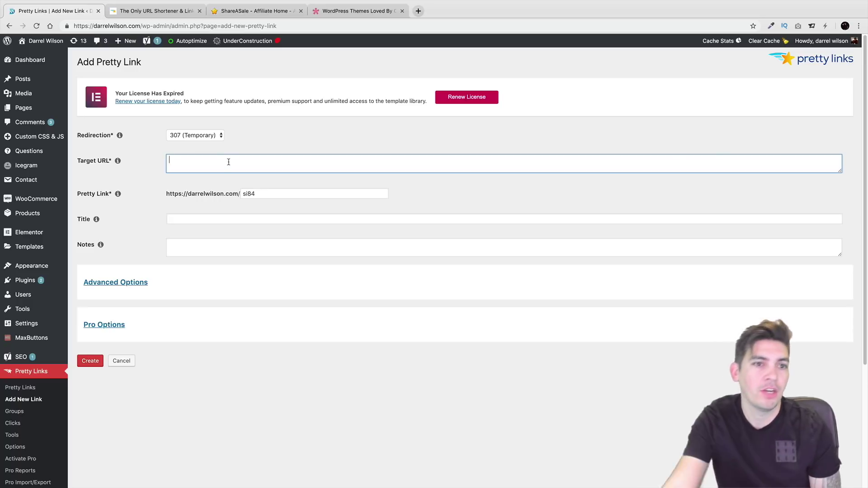
click(207, 136)
click(209, 151)
click(212, 138)
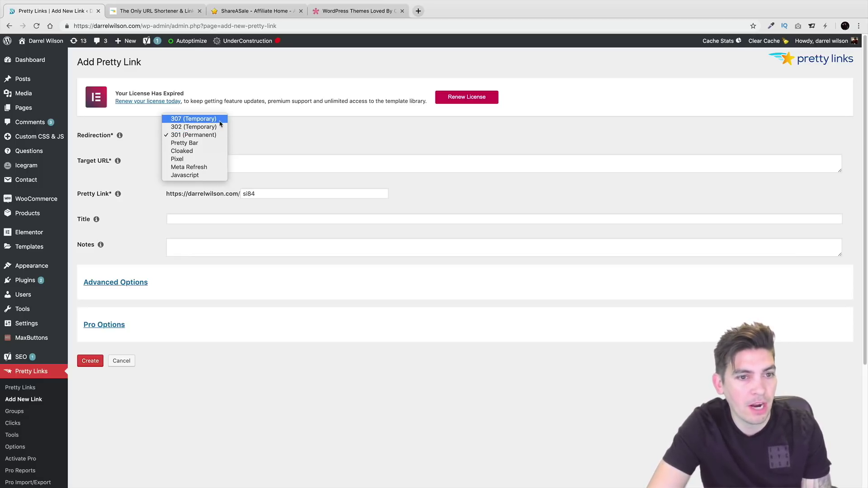
Switch the new link's redirection type from Cloaked to 301 (Permanent).
click(217, 151)
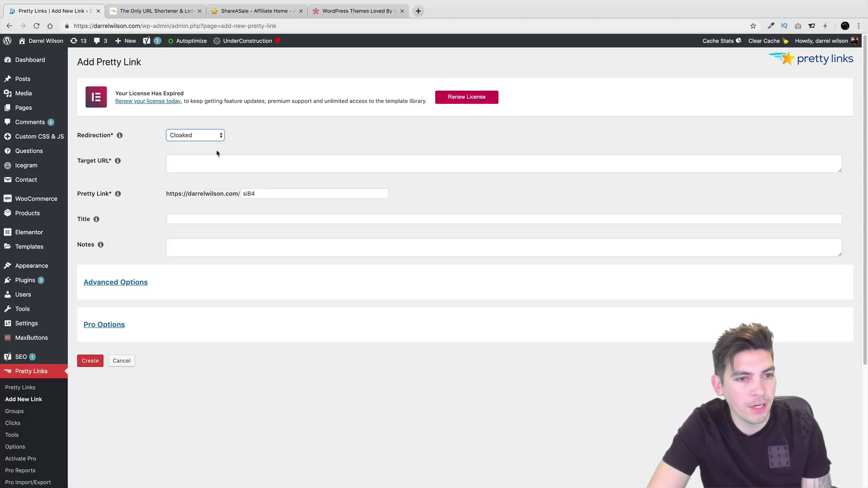
click(216, 140)
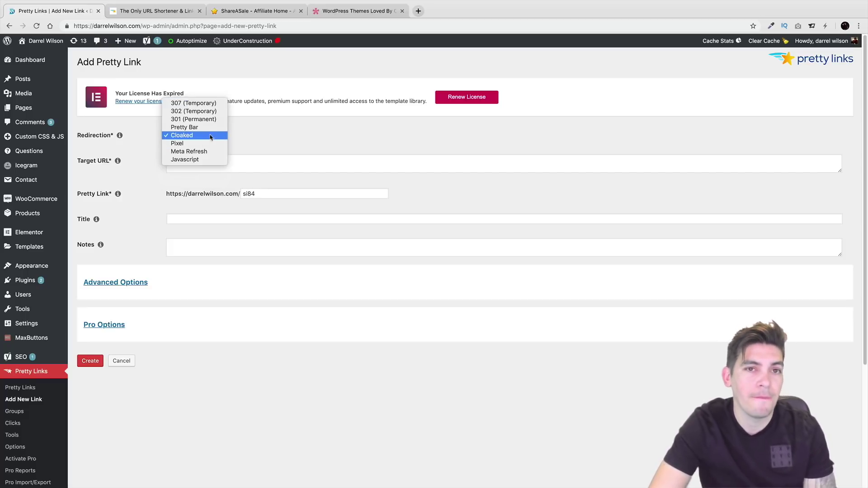
click(215, 138)
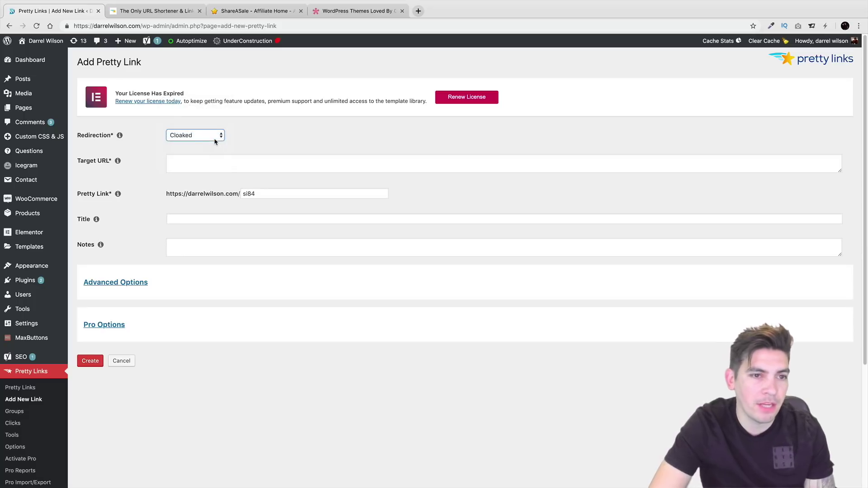
click(215, 136)
click(215, 119)
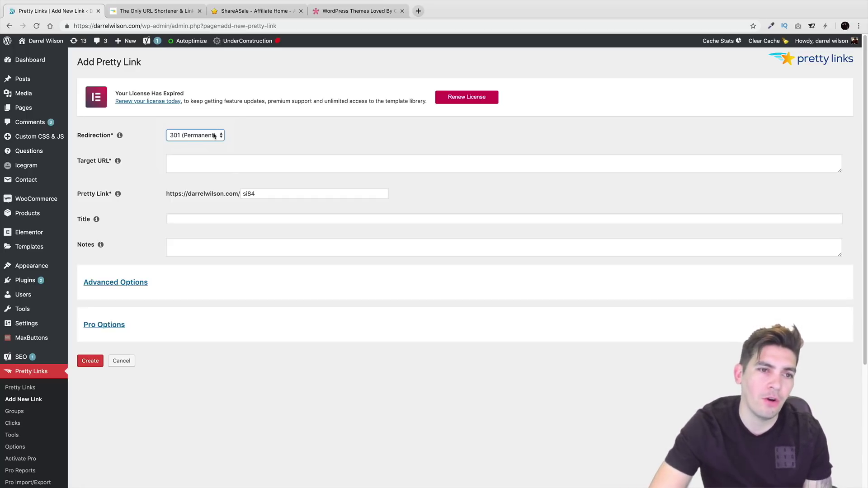
click(214, 136)
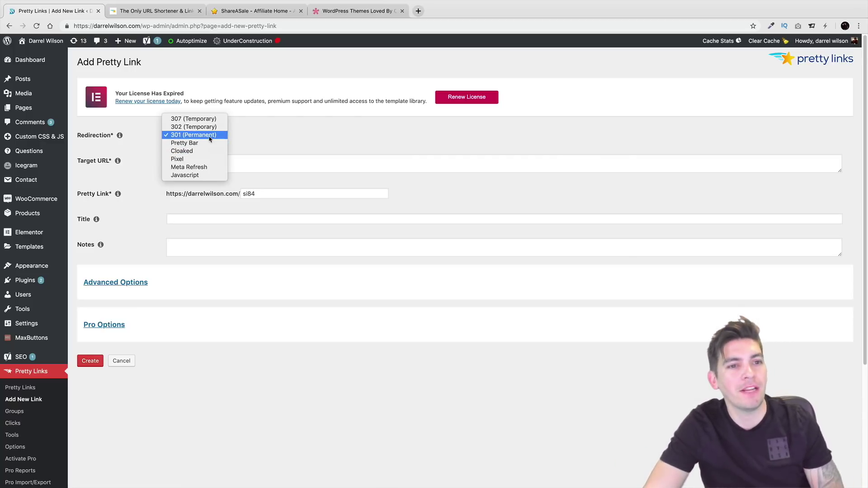
click(210, 135)
click(214, 157)
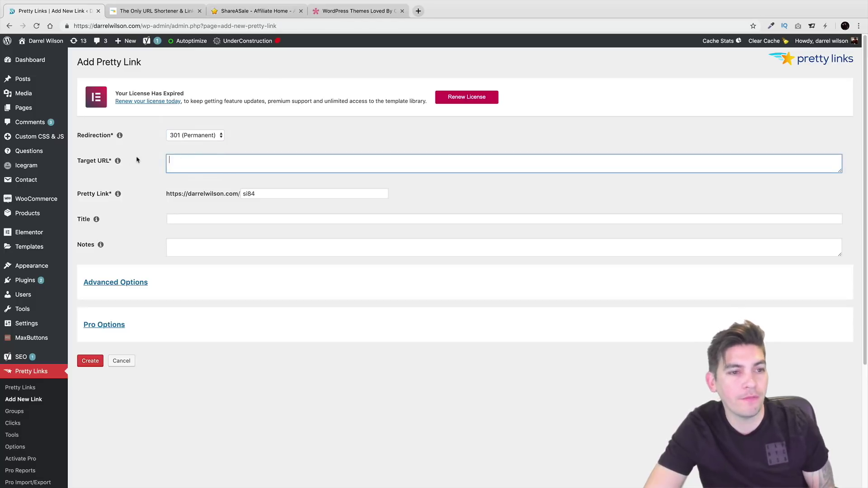
Open WP Rocket from ShareASale's Top Merchants and go to its Get Links page.
click(253, 12)
scroll(316, 248, down, 3)
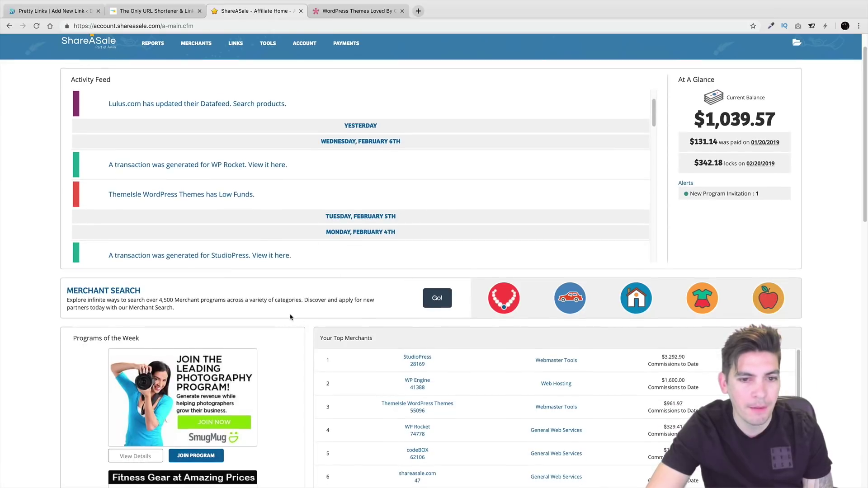
scroll(148, 227, up, 1)
scroll(306, 309, down, 10)
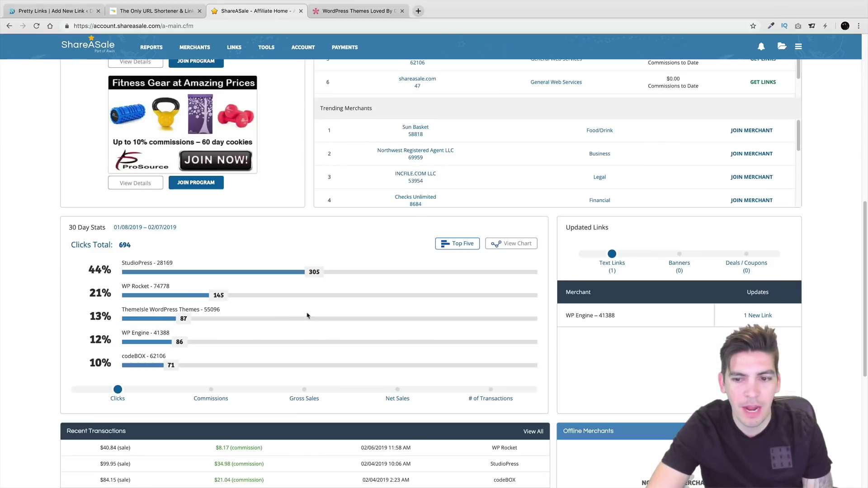
scroll(311, 321, up, 4)
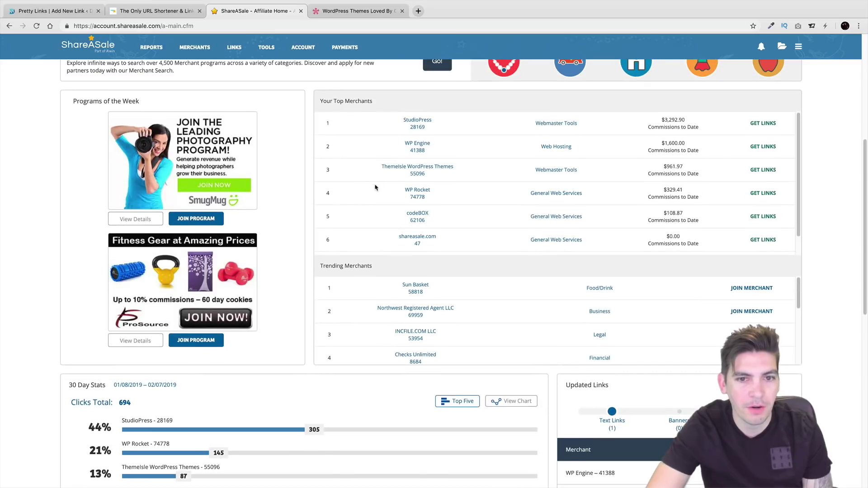
click(421, 191)
scroll(413, 203, down, 1)
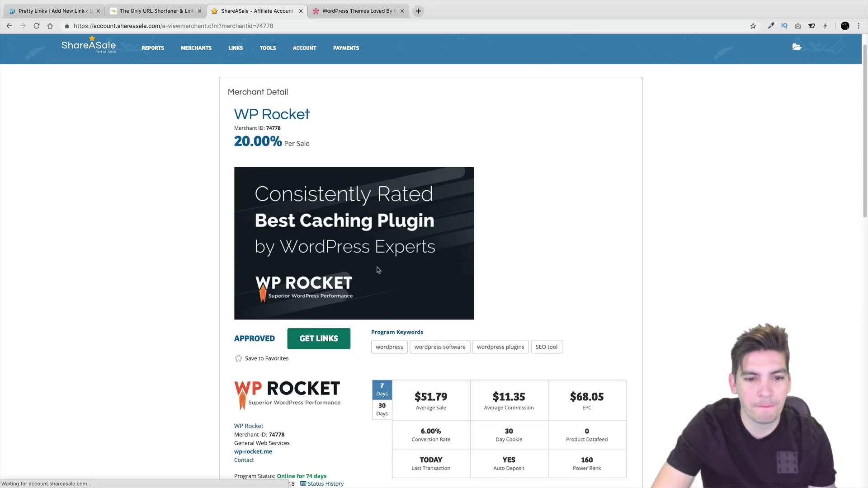
click(329, 337)
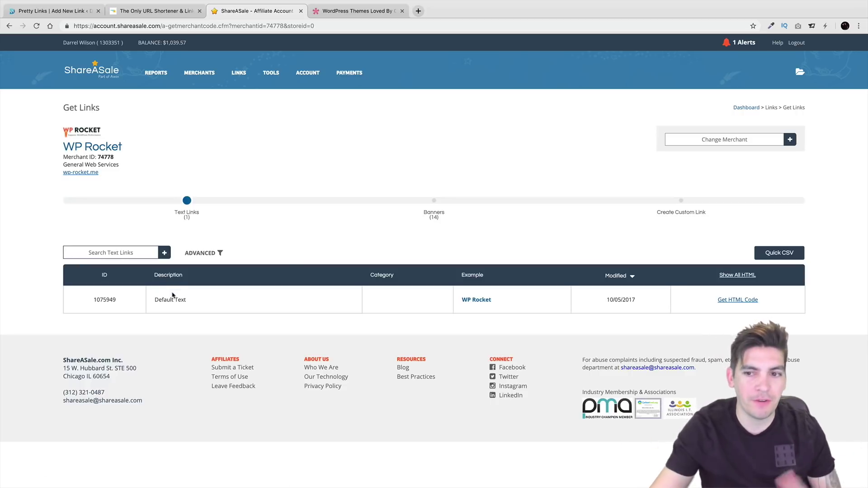
Copy WP Rocket's URL-only affiliate link from the HTML code box.
click(739, 302)
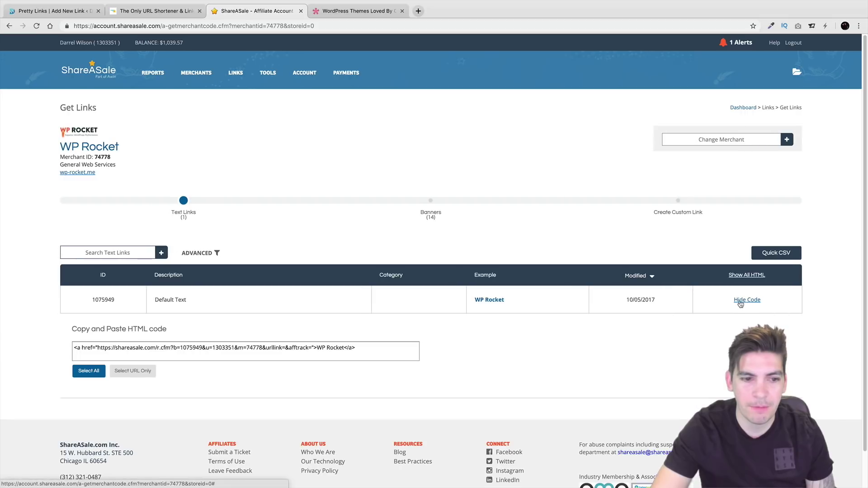
click(132, 372)
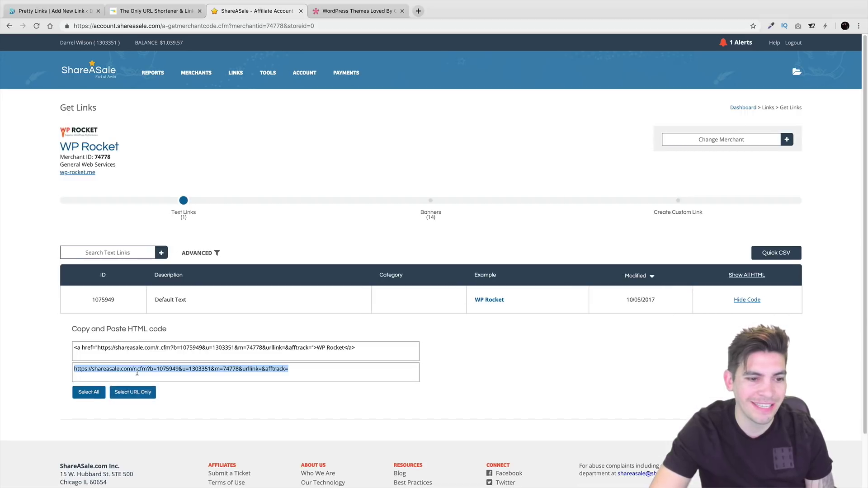
right_click(161, 370)
click(174, 379)
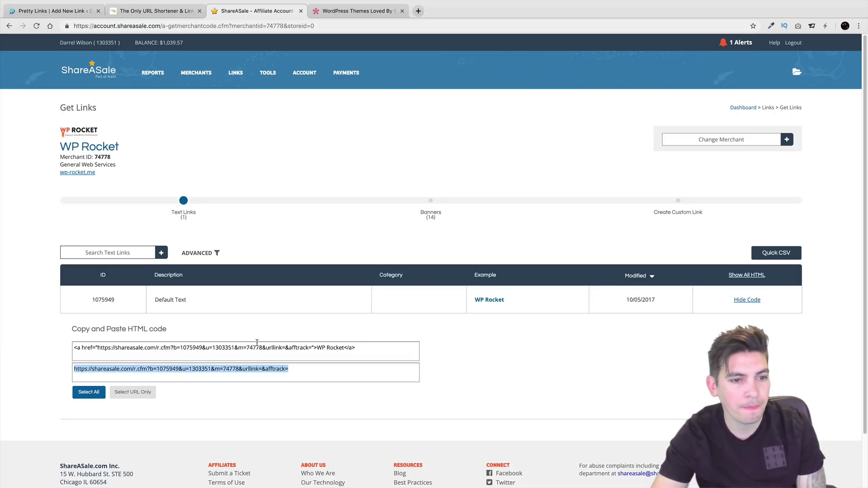
click(138, 12)
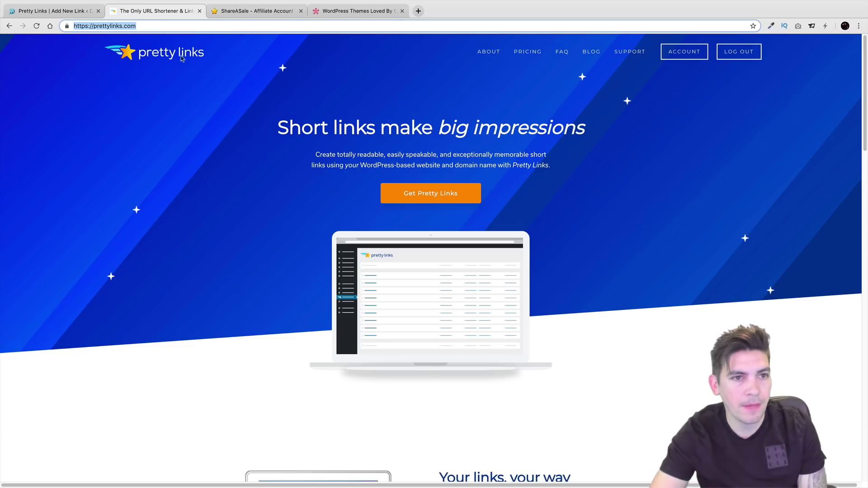
Paste the WP Rocket affiliate URL into the Pretty Link's Target URL field.
click(81, 12)
right_click(198, 158)
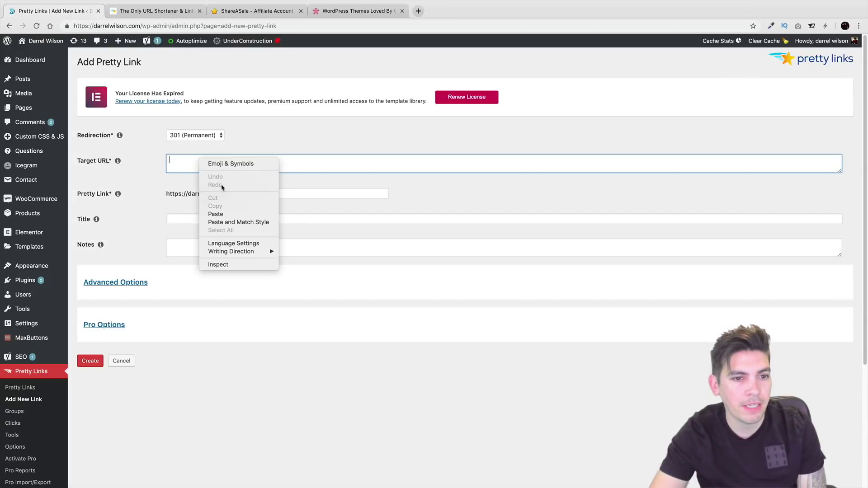
click(229, 216)
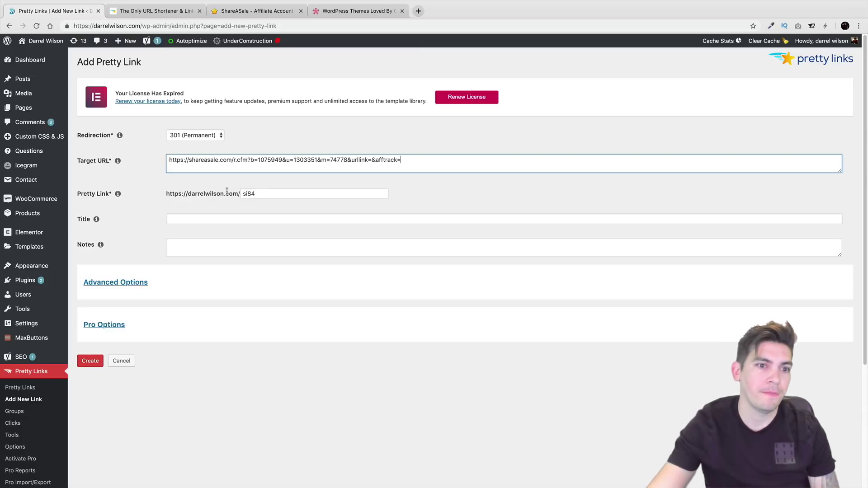
Replace the slug si84 with wprocket and view the Notes field help.
double_click(273, 193)
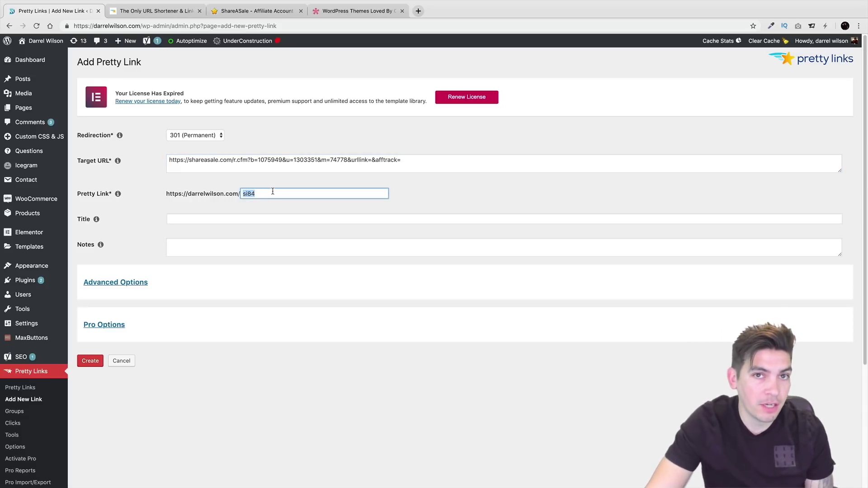
click(247, 11)
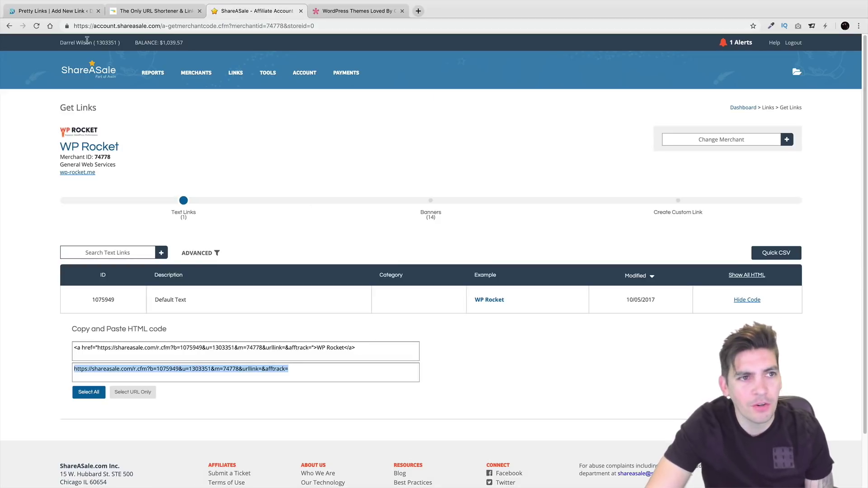
click(72, 11)
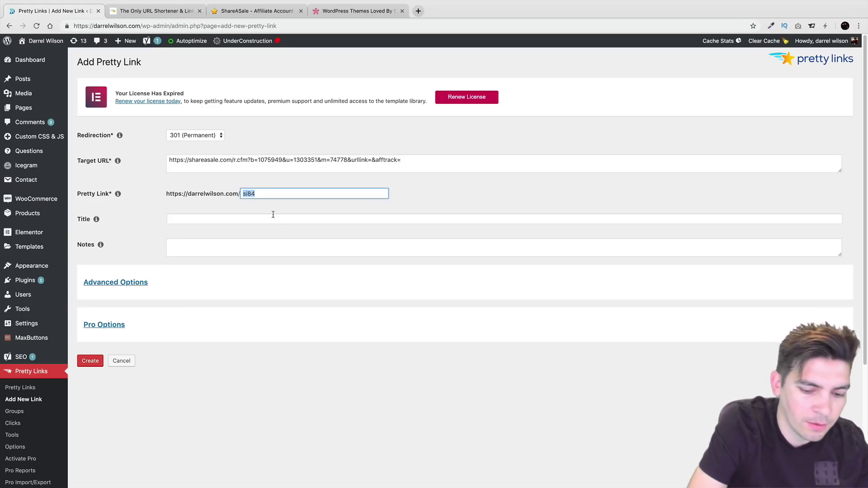
text(wprocket)
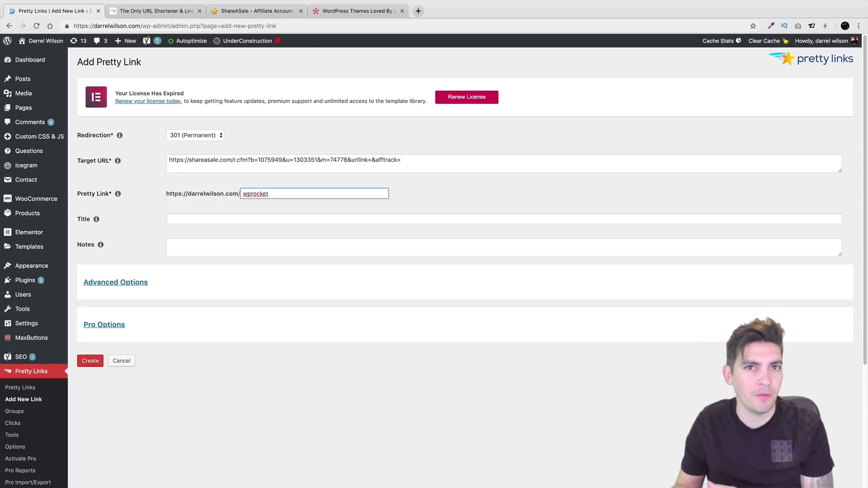
click(196, 219)
click(100, 246)
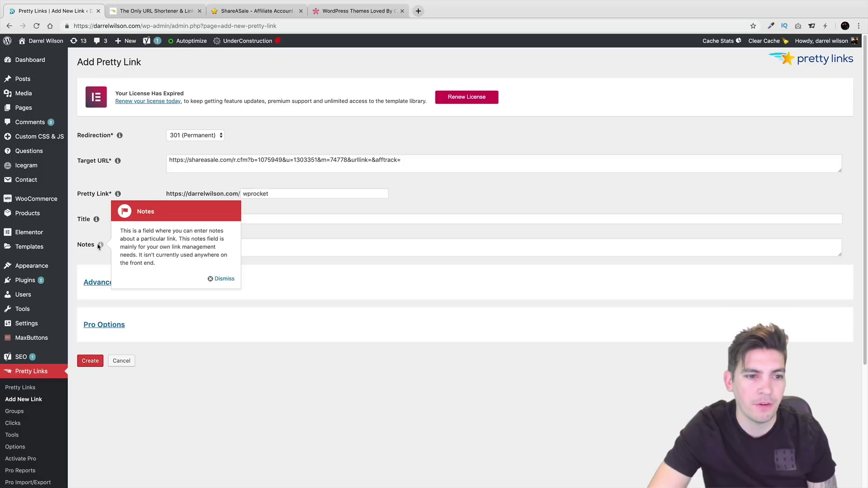
Expand Advanced Options, turn on No Follow and read its help.
click(222, 279)
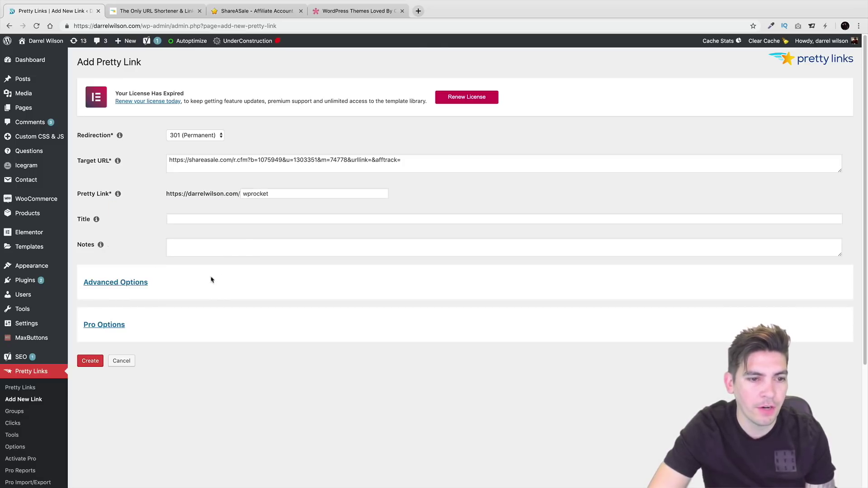
click(122, 282)
scroll(156, 308, down, 1)
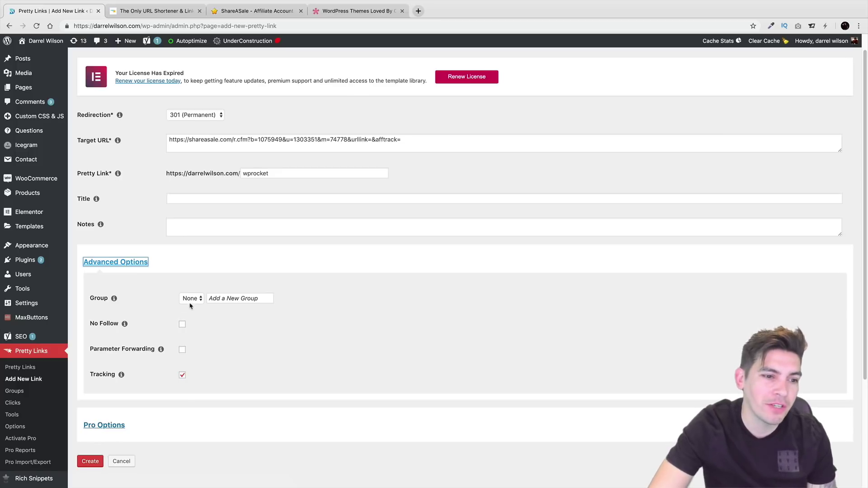
click(182, 324)
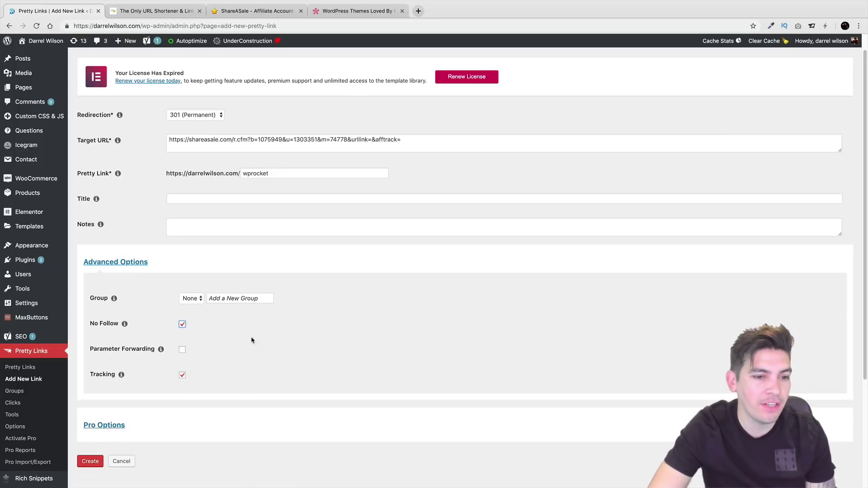
click(124, 324)
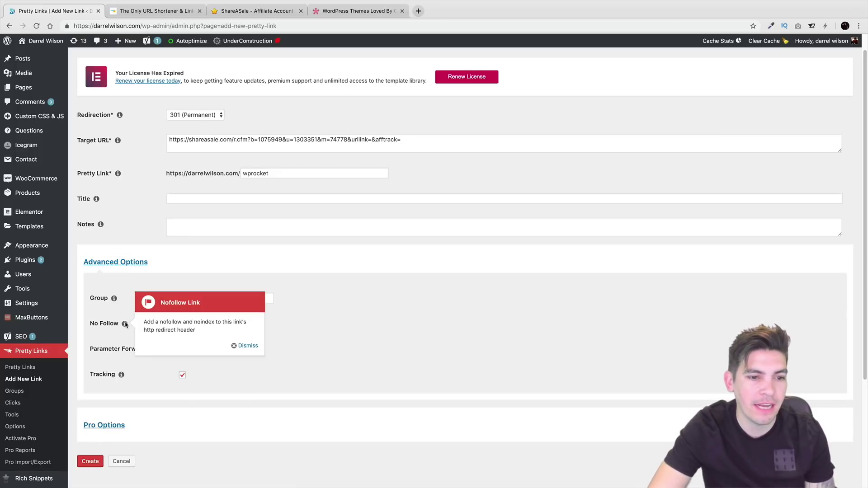
click(238, 345)
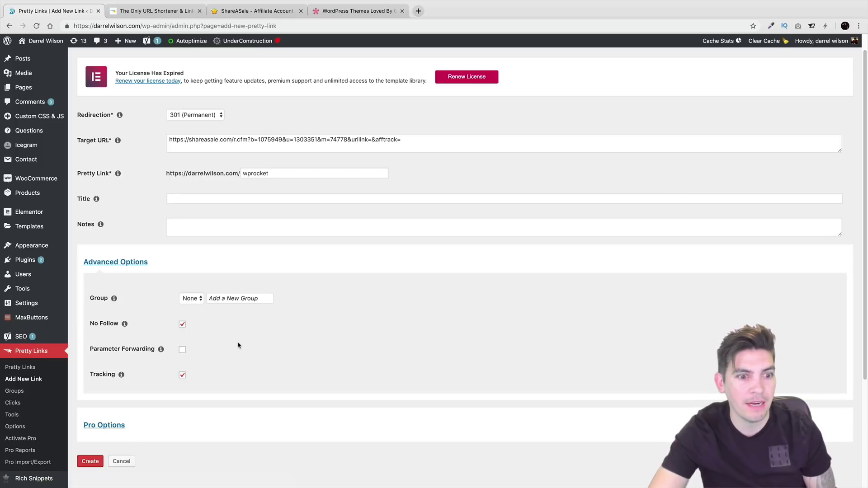
Check the Parameter Forwarding help, then expand the Pro Options panel.
scroll(213, 336, down, 1)
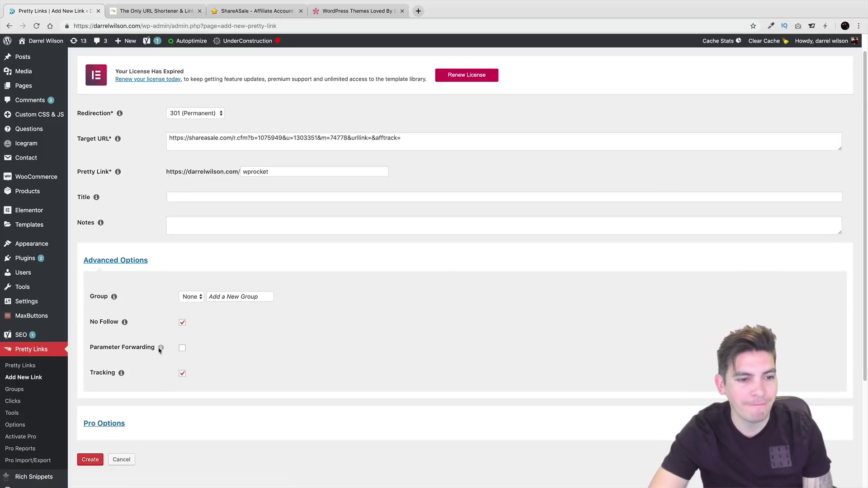
click(159, 350)
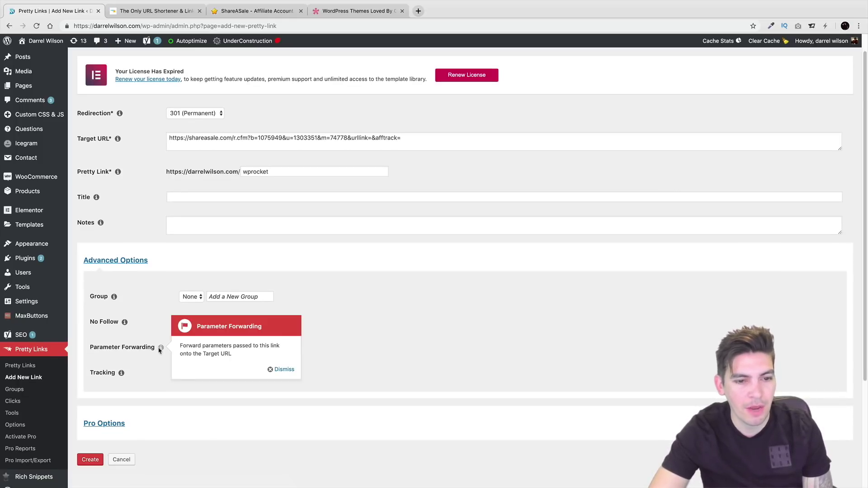
click(281, 369)
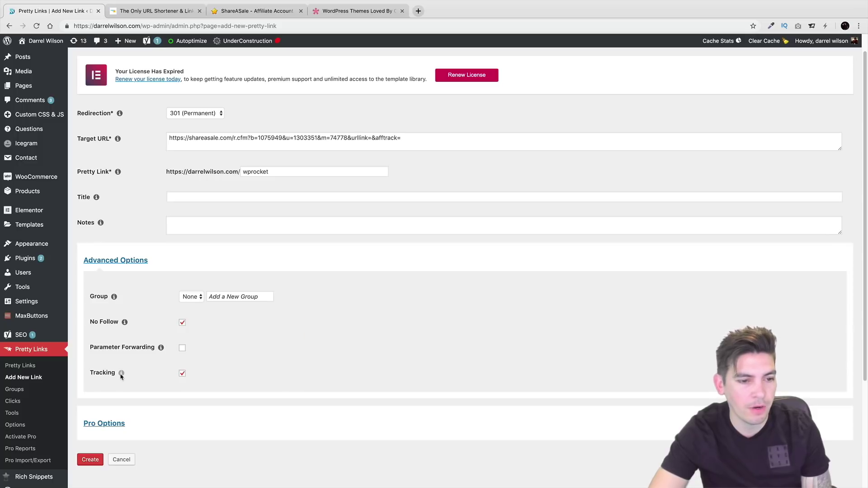
scroll(125, 299, down, 3)
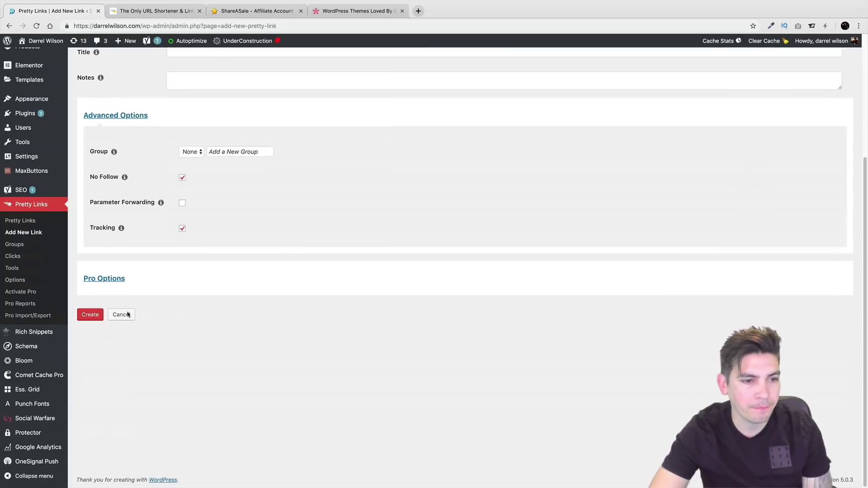
click(115, 278)
scroll(115, 279, down, 1)
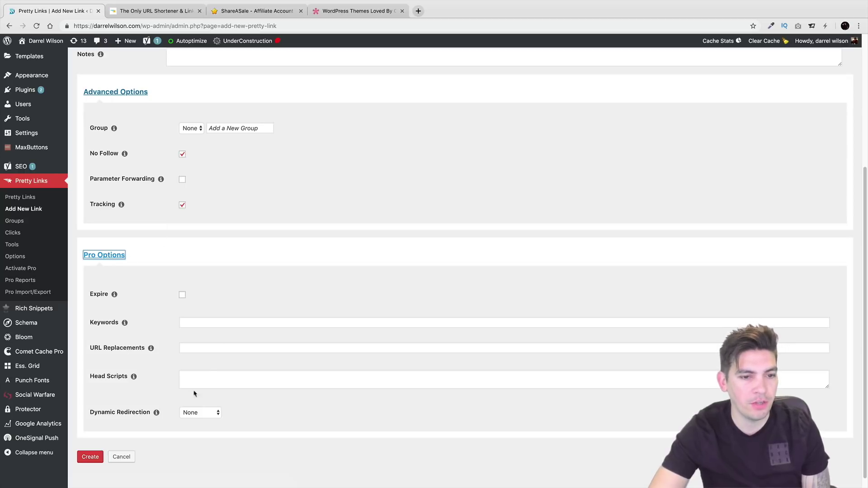
Collapse both the Advanced Options and Pro Options panels on the Add Pretty Link form.
scroll(203, 357, up, 5)
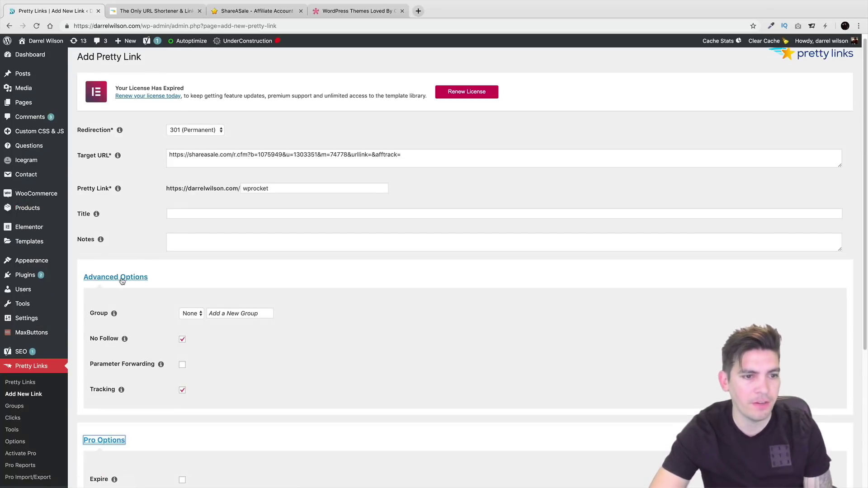
click(122, 281)
click(122, 319)
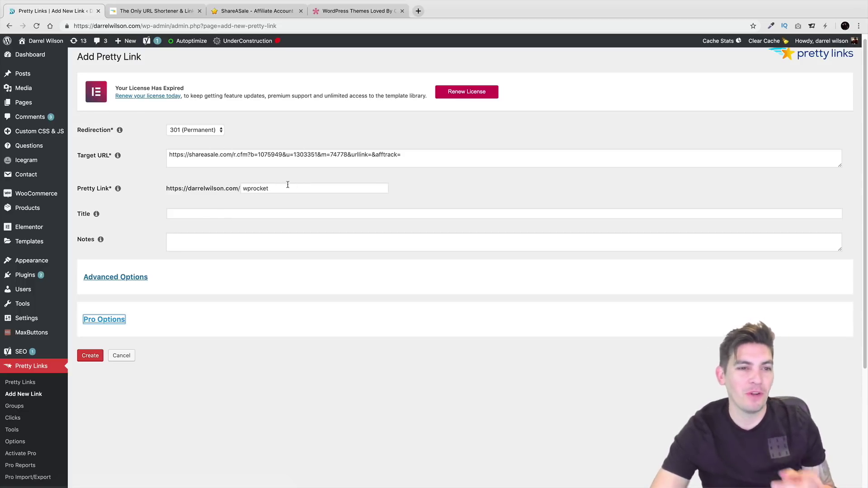
Create the short link, changing the taken slug to wp--rocket.
click(91, 356)
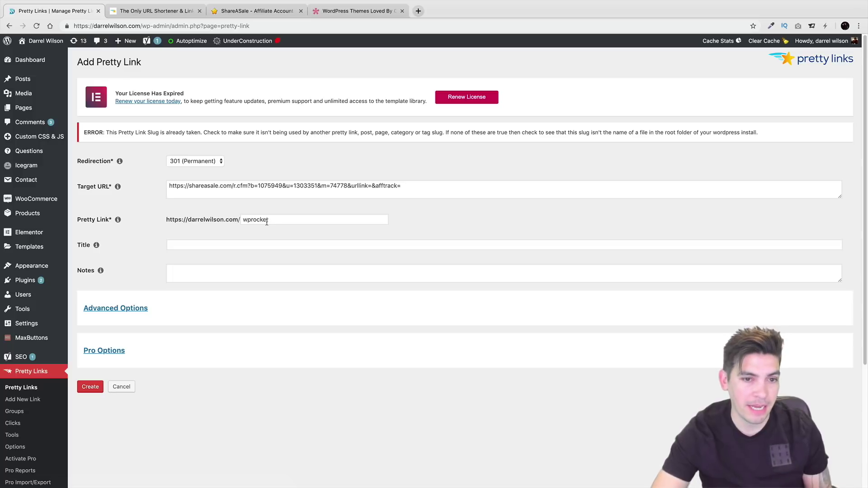
click(286, 219)
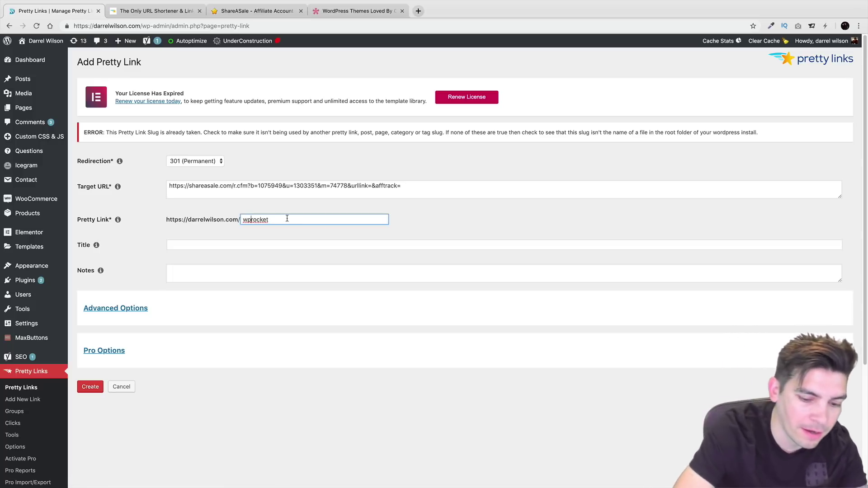
click(250, 219)
text(--)
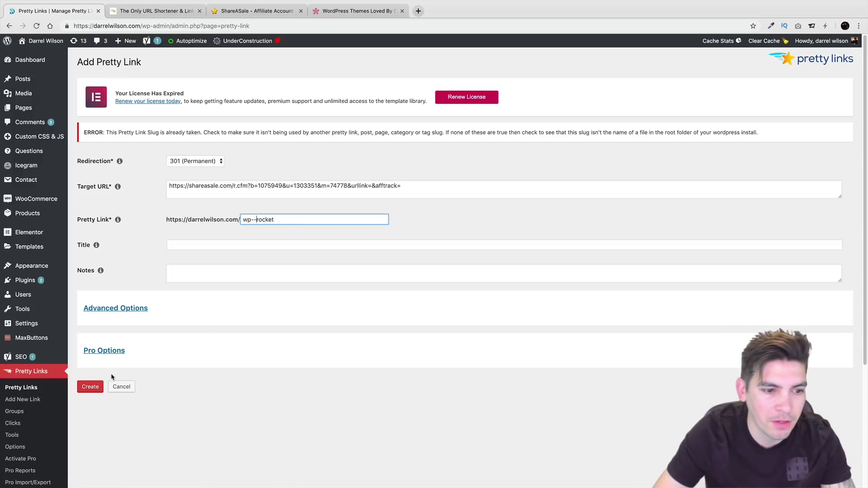
click(90, 387)
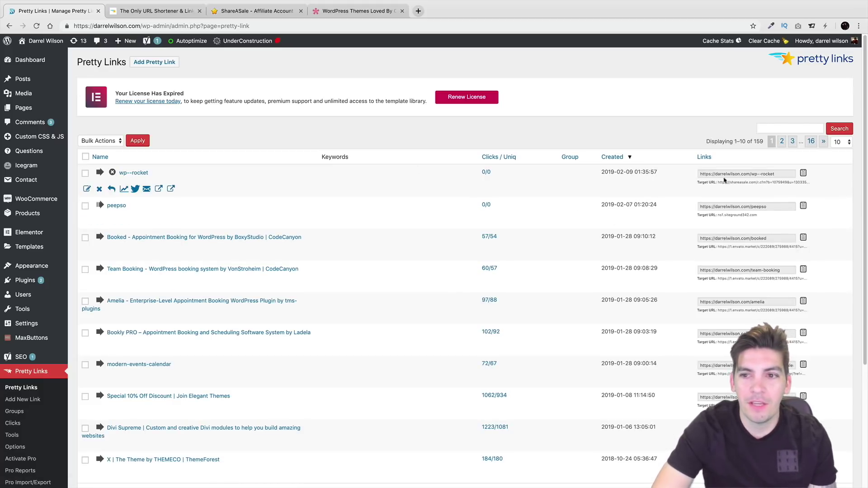
Test the wp--rocket short link by opening it in a new tab.
click(729, 173)
right_click(729, 174)
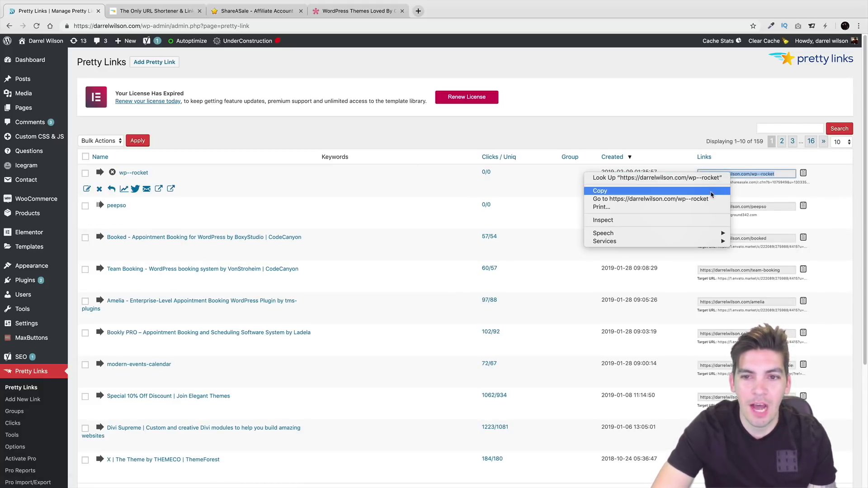
click(661, 201)
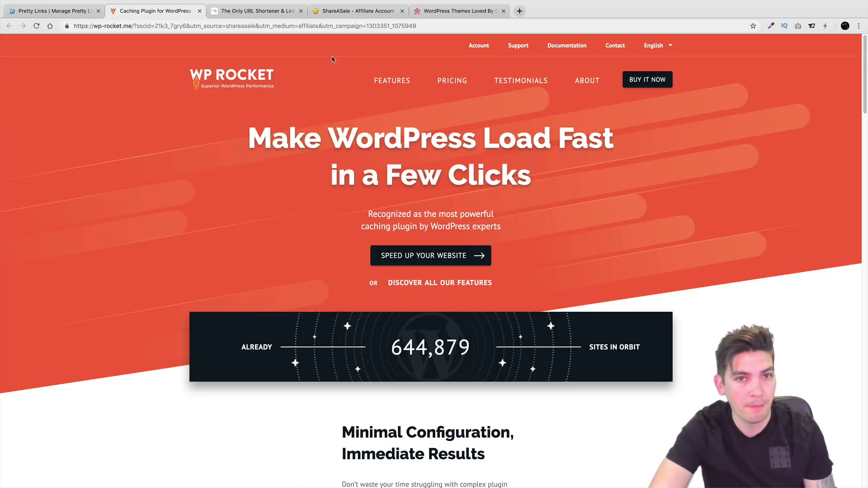
Back in the Pretty Links list, test the amelia short link in a new tab.
click(52, 14)
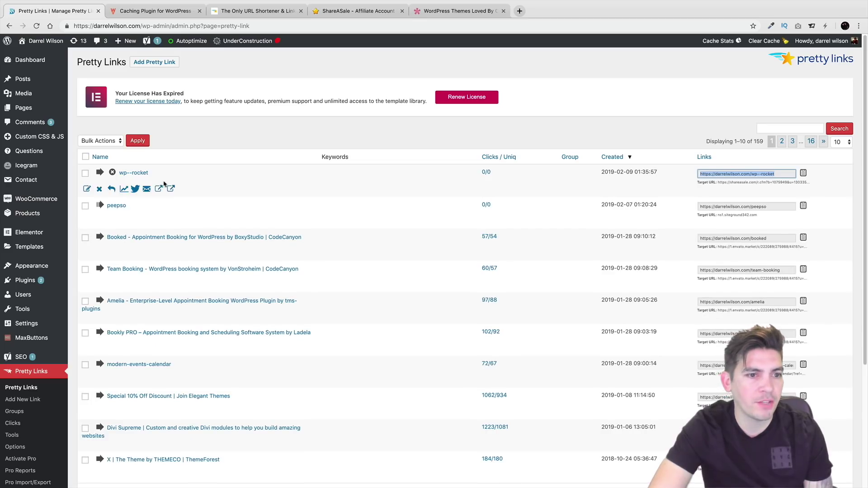
scroll(239, 228, down, 1)
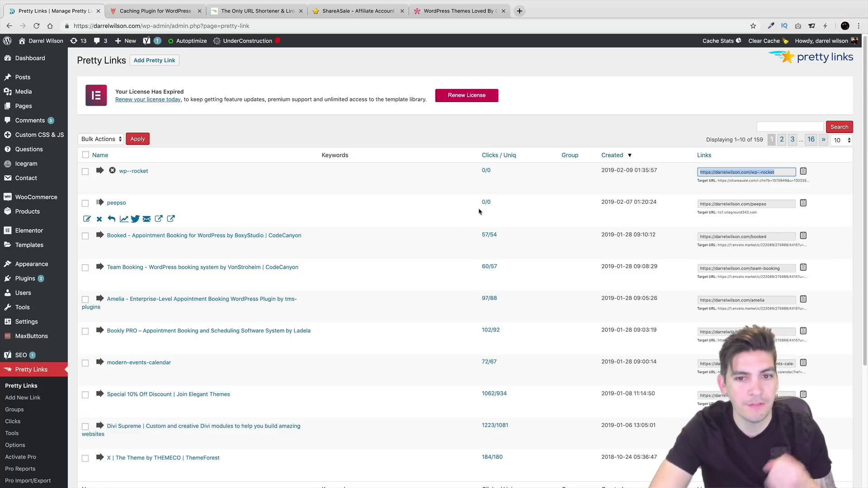
scroll(483, 209, down, 1)
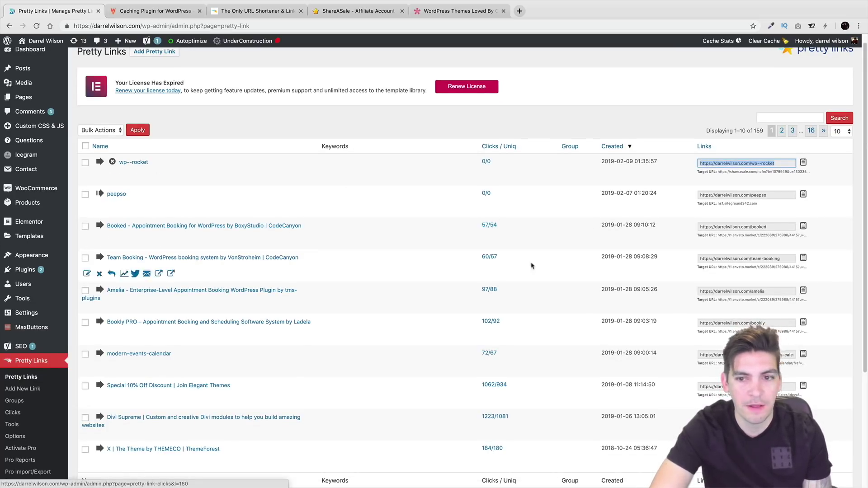
scroll(610, 260, down, 5)
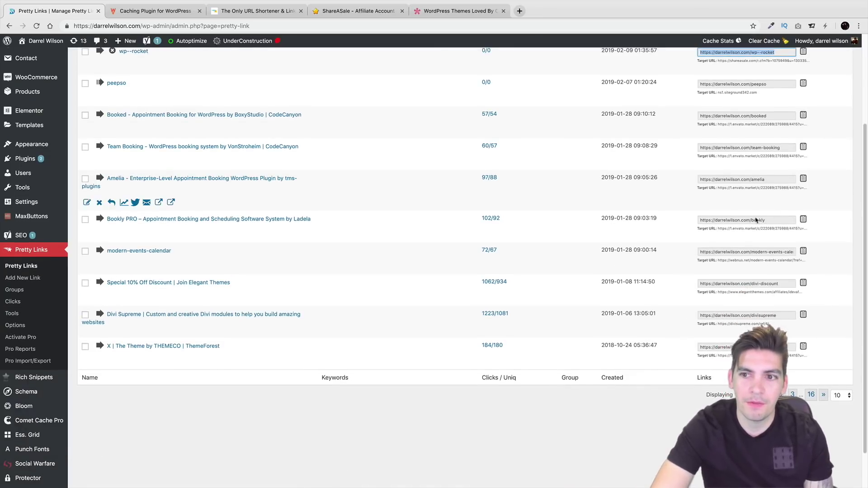
scroll(748, 190, up, 3)
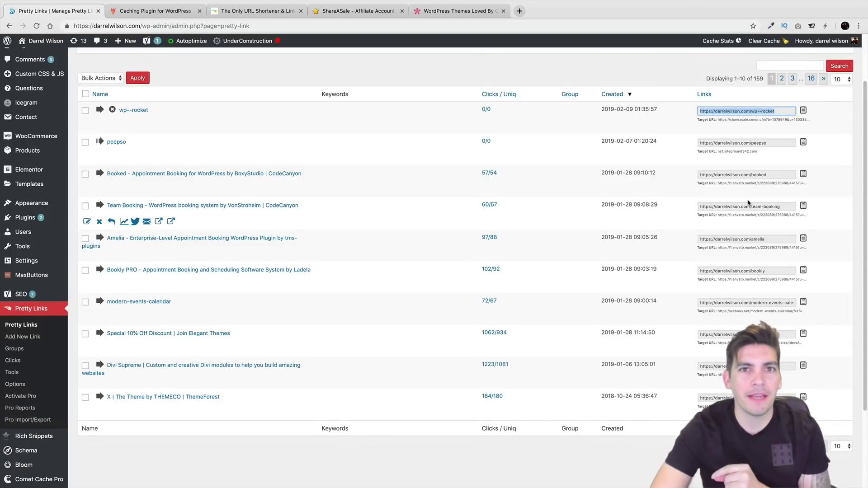
right_click(744, 238)
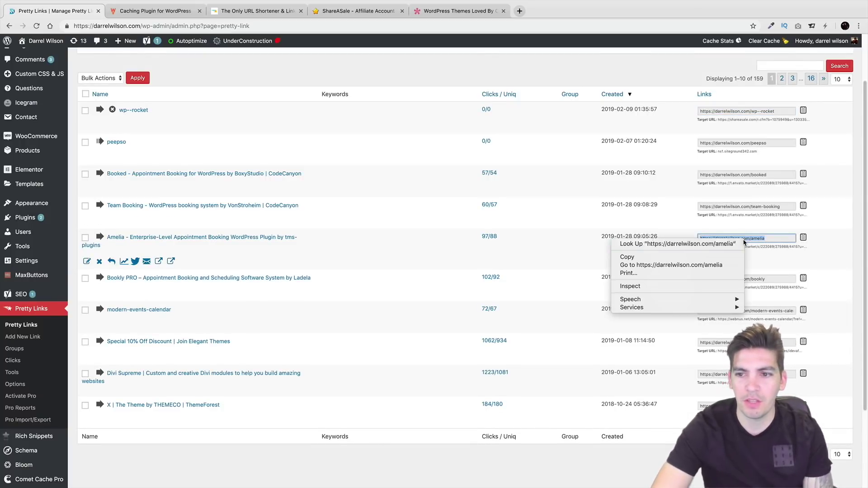
click(724, 266)
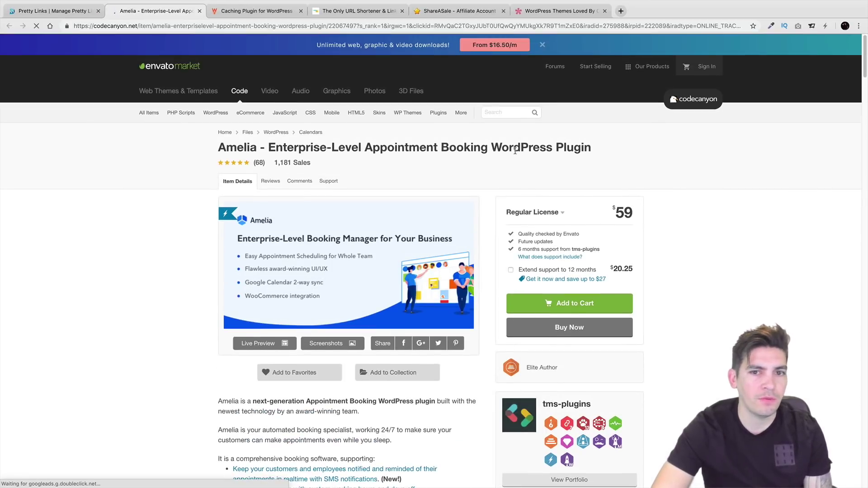
Test the divisupreme short link in a new tab, then return to the list.
click(54, 11)
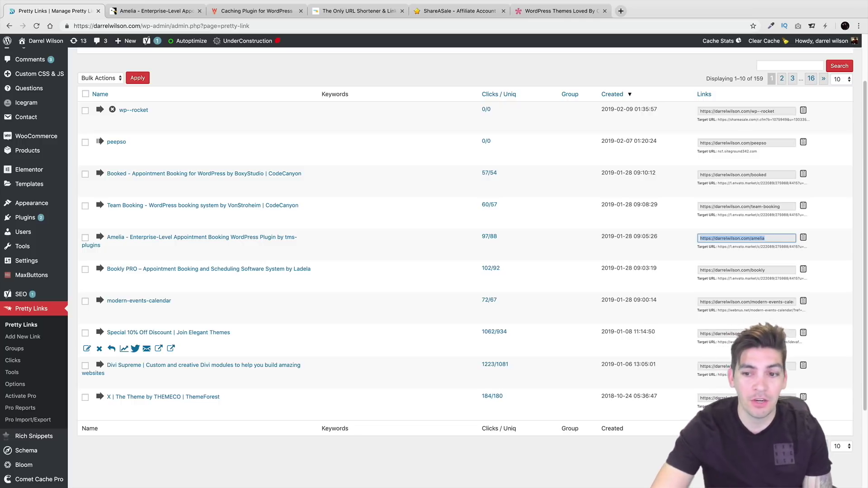
click(746, 334)
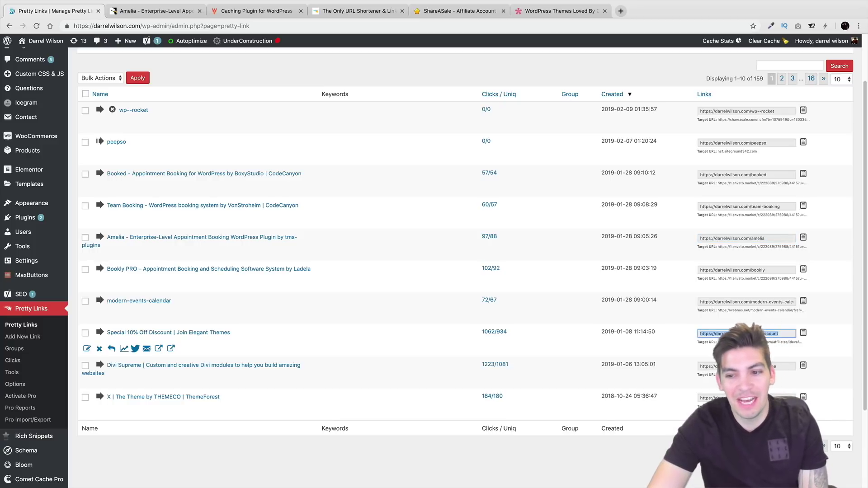
right_click(702, 365)
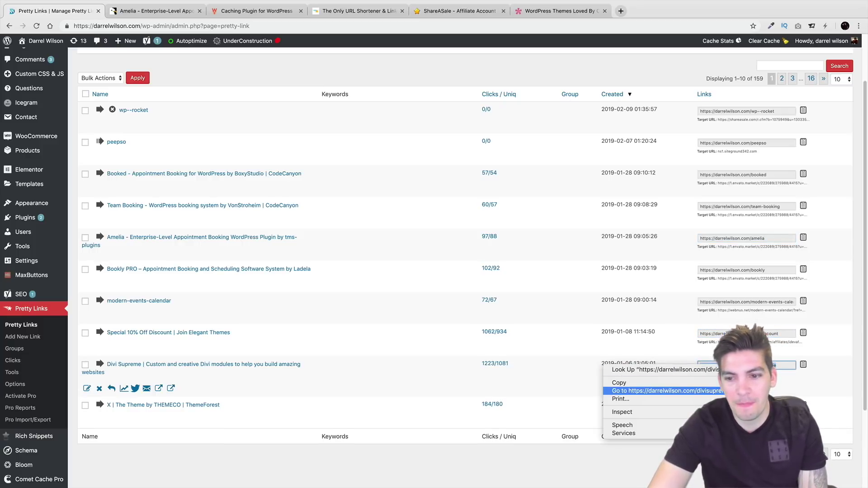
click(655, 388)
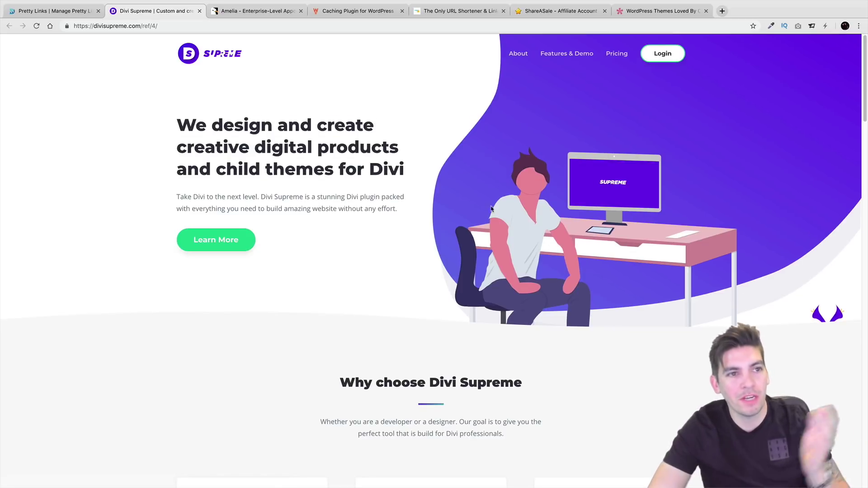
click(89, 12)
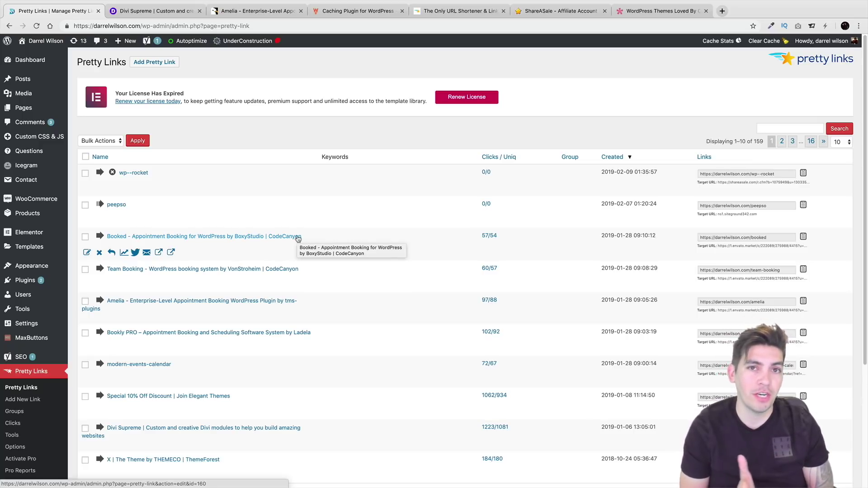
scroll(312, 241, down, 1)
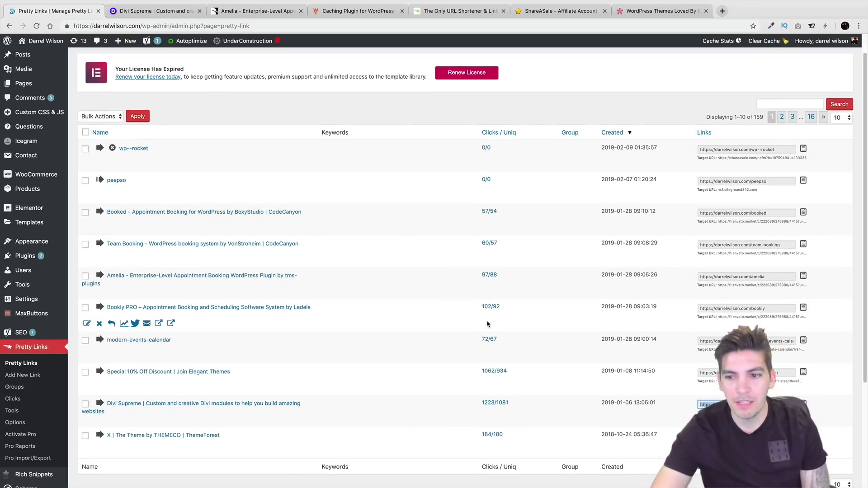
scroll(477, 338, down, 2)
scroll(475, 340, down, 1)
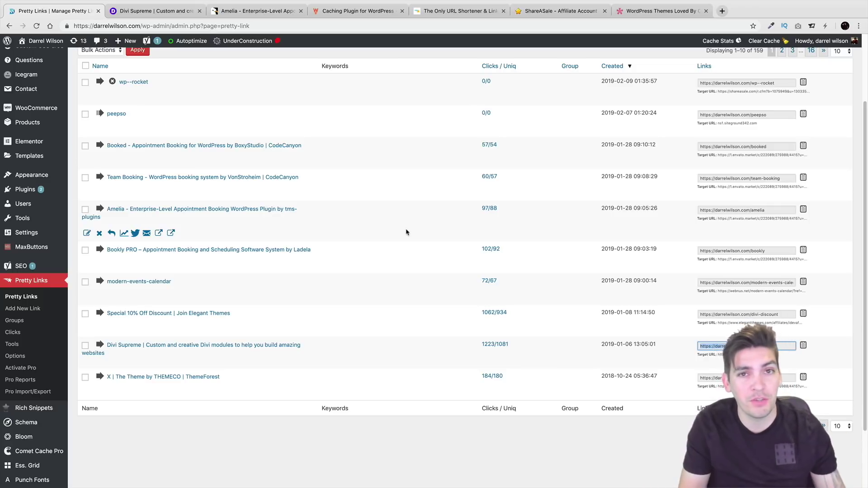
scroll(406, 232, up, 3)
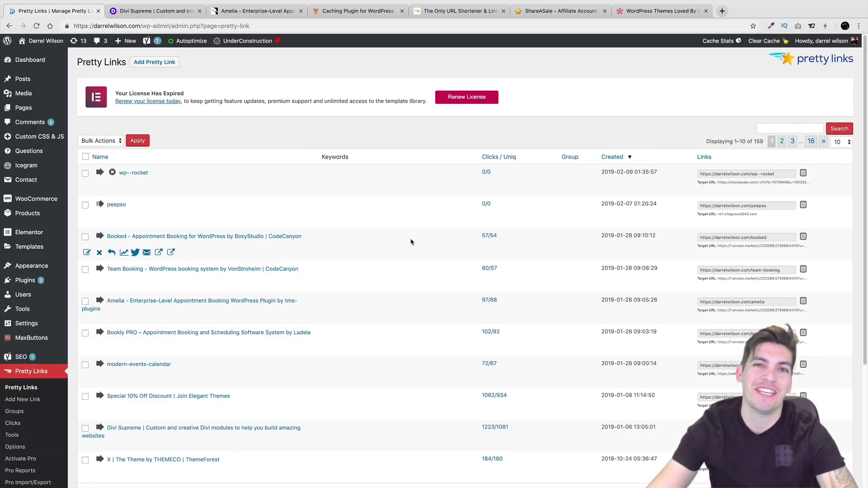